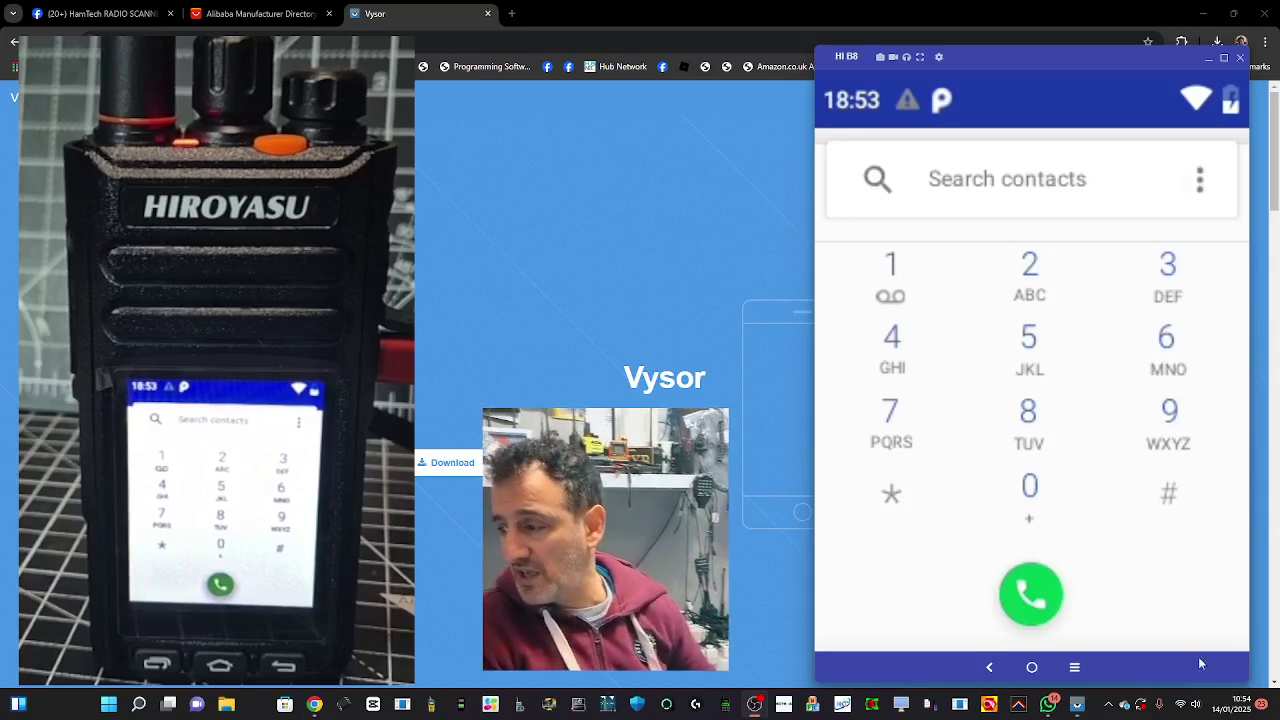
Return the radio to its home screen and enlarge the Vysor mirror window.
{"action": "left_click", "coordinate": [1032, 668]}
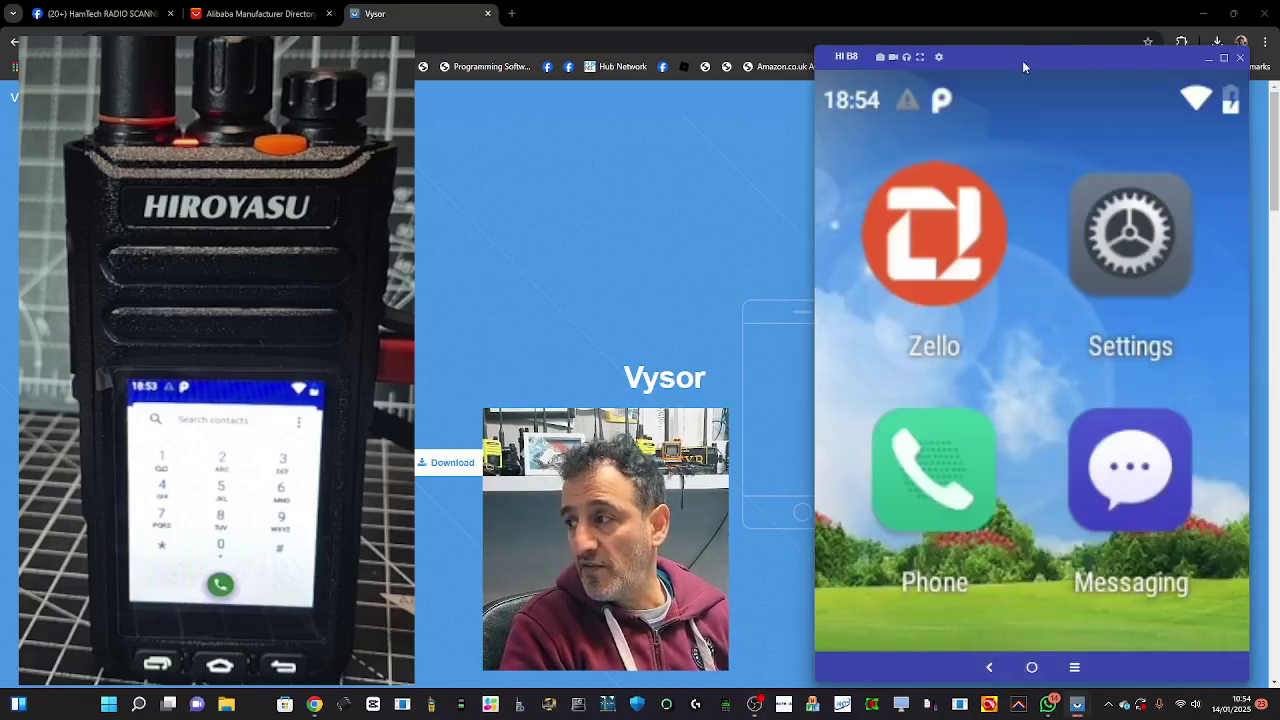
{"action": "mouse_move", "coordinate": [1022, 45]}
{"action": "left_mouse_down"}
{"action": "mouse_move", "coordinate": [1022, 31]}
{"action": "mouse_move", "coordinate": [1052, 44]}
{"action": "left_mouse_up"}
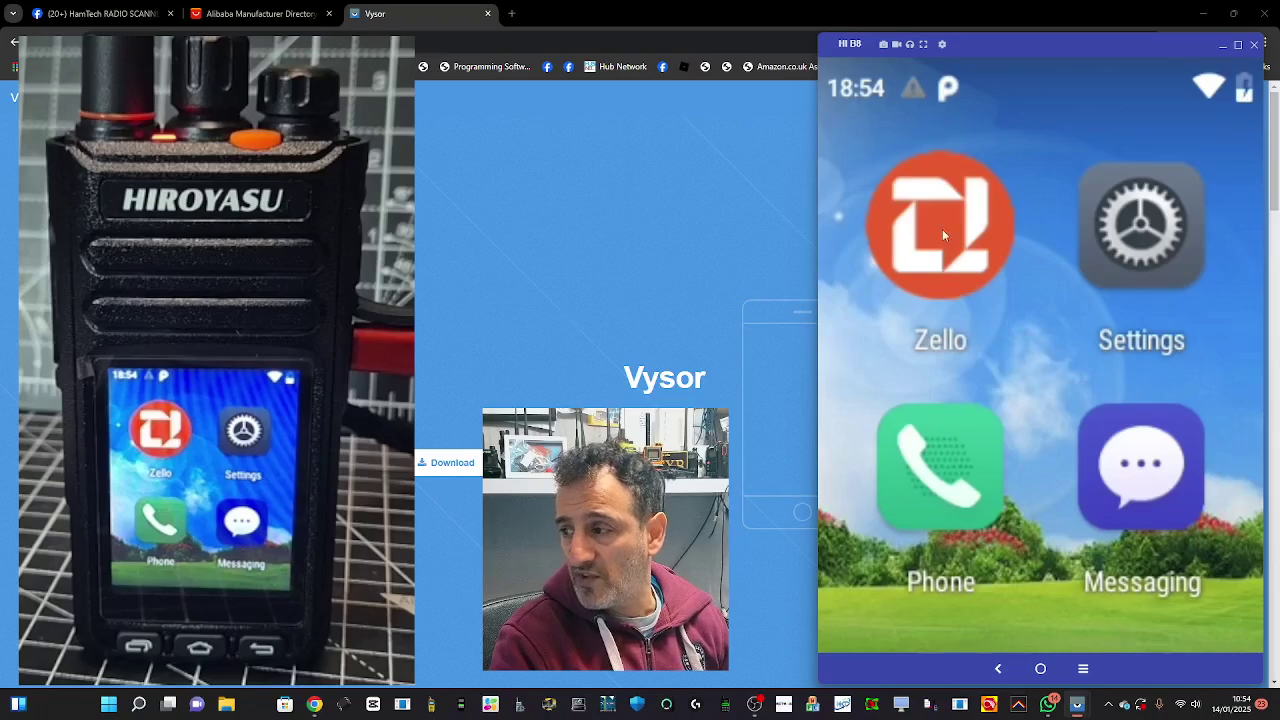
Launch Zello, open channel 03, and make a brief push-to-talk test transmission.
{"action": "left_click", "coordinate": [936, 242]}
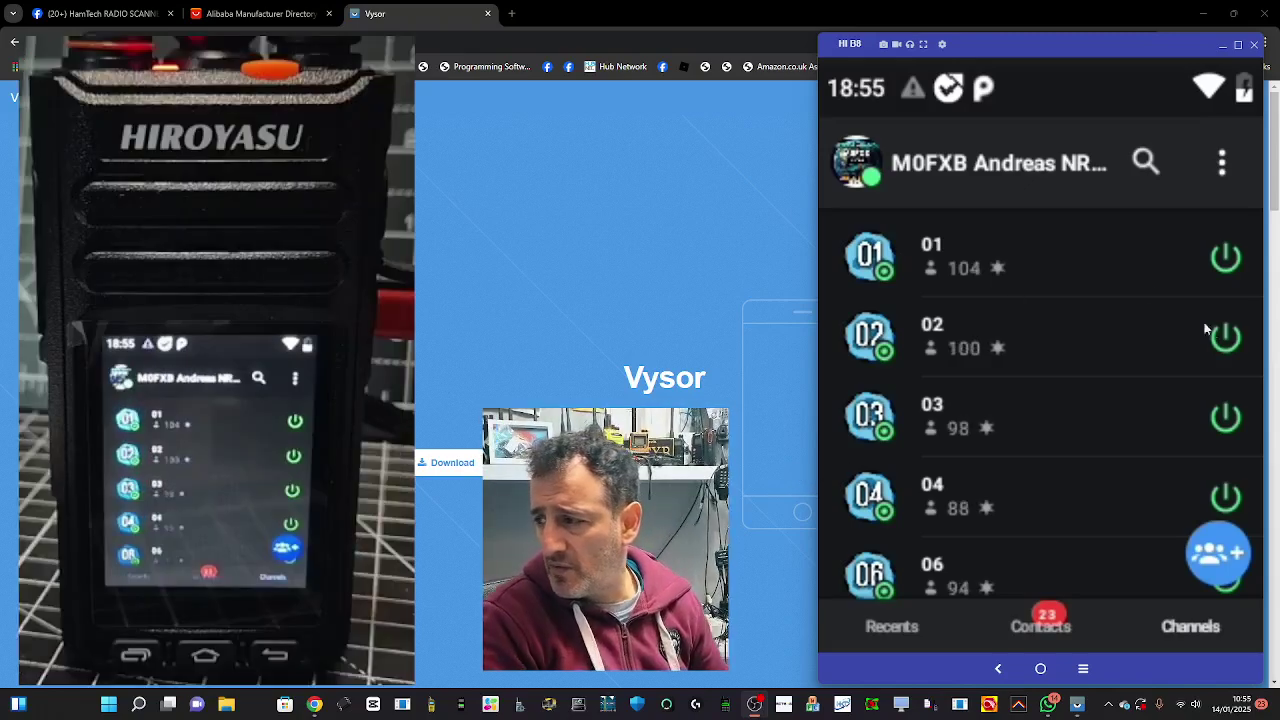
{"action": "left_click", "coordinate": [1001, 413]}
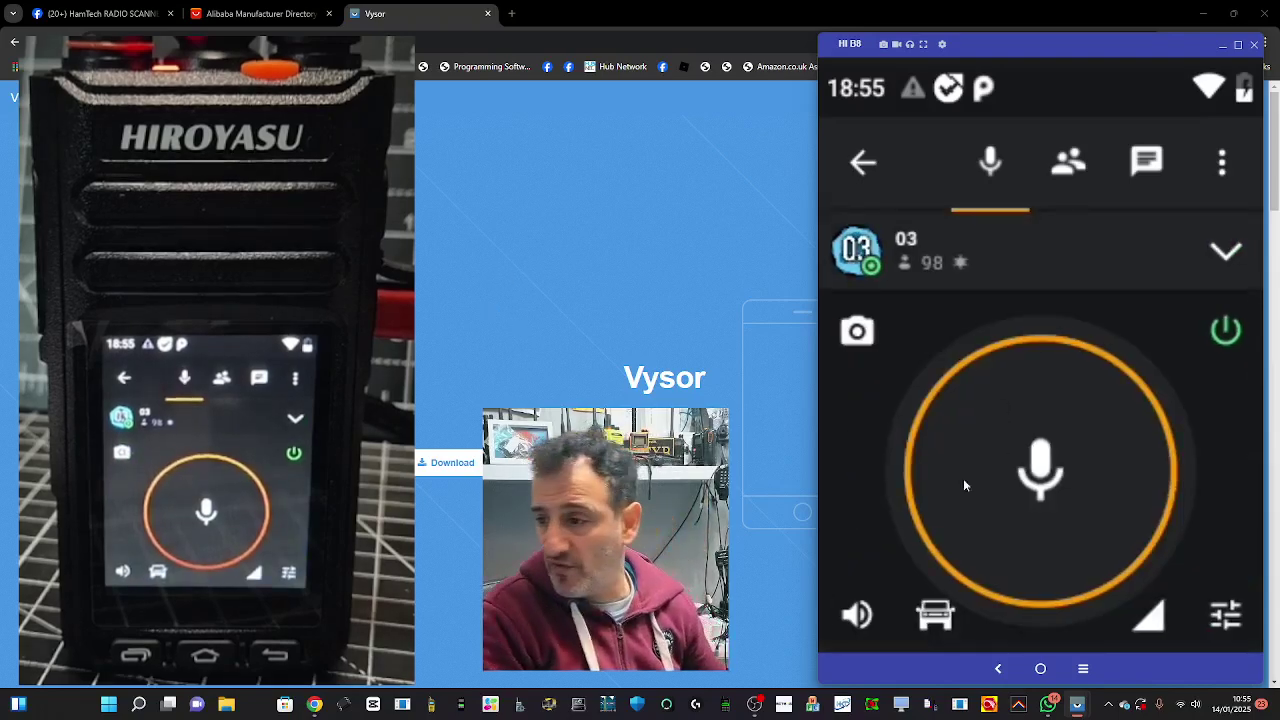
{"action": "left_click", "coordinate": [1047, 455]}
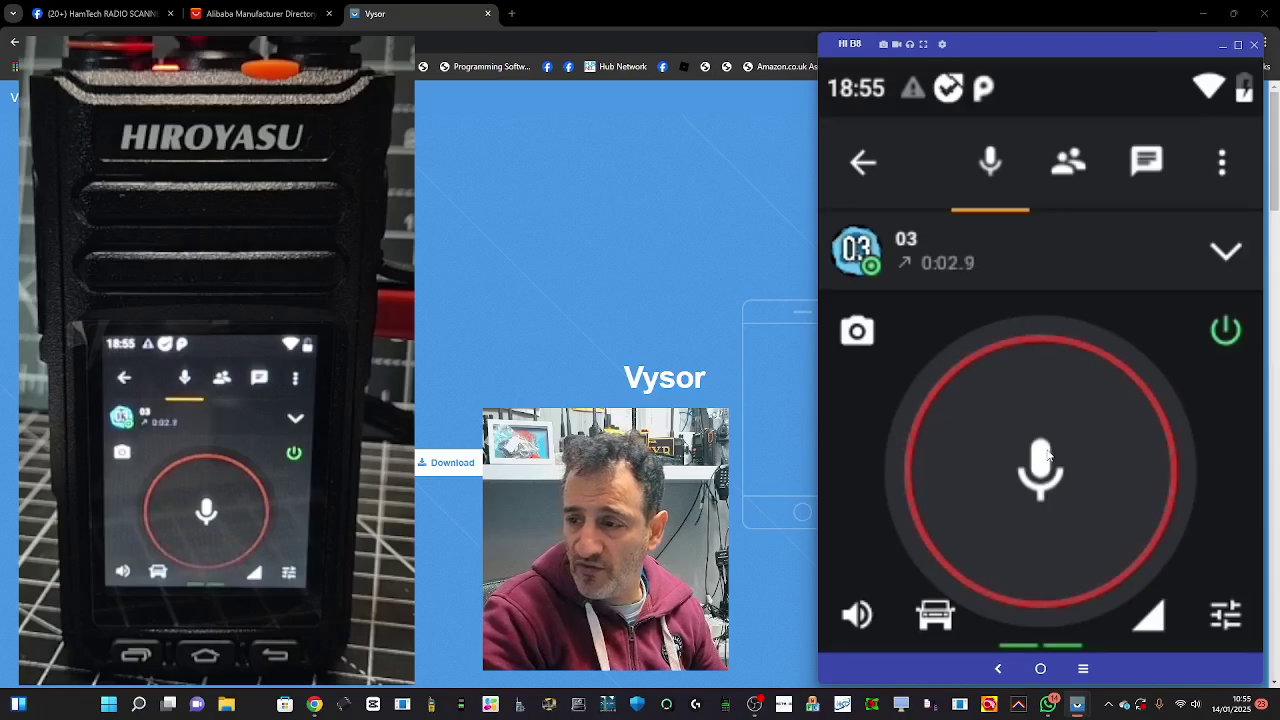
{"action": "left_click", "coordinate": [1047, 455]}
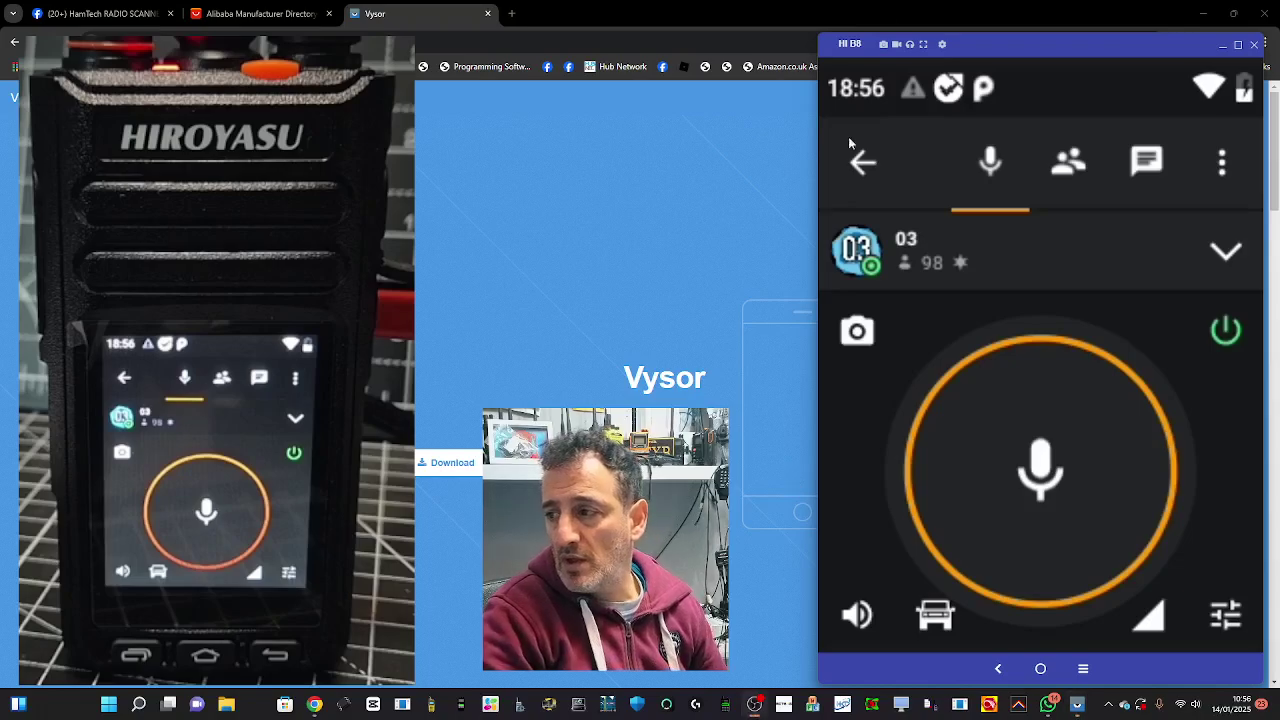
Leave Zello for the radio's home screen and swipe back and forth through its pages.
{"action": "left_click", "coordinate": [1041, 669]}
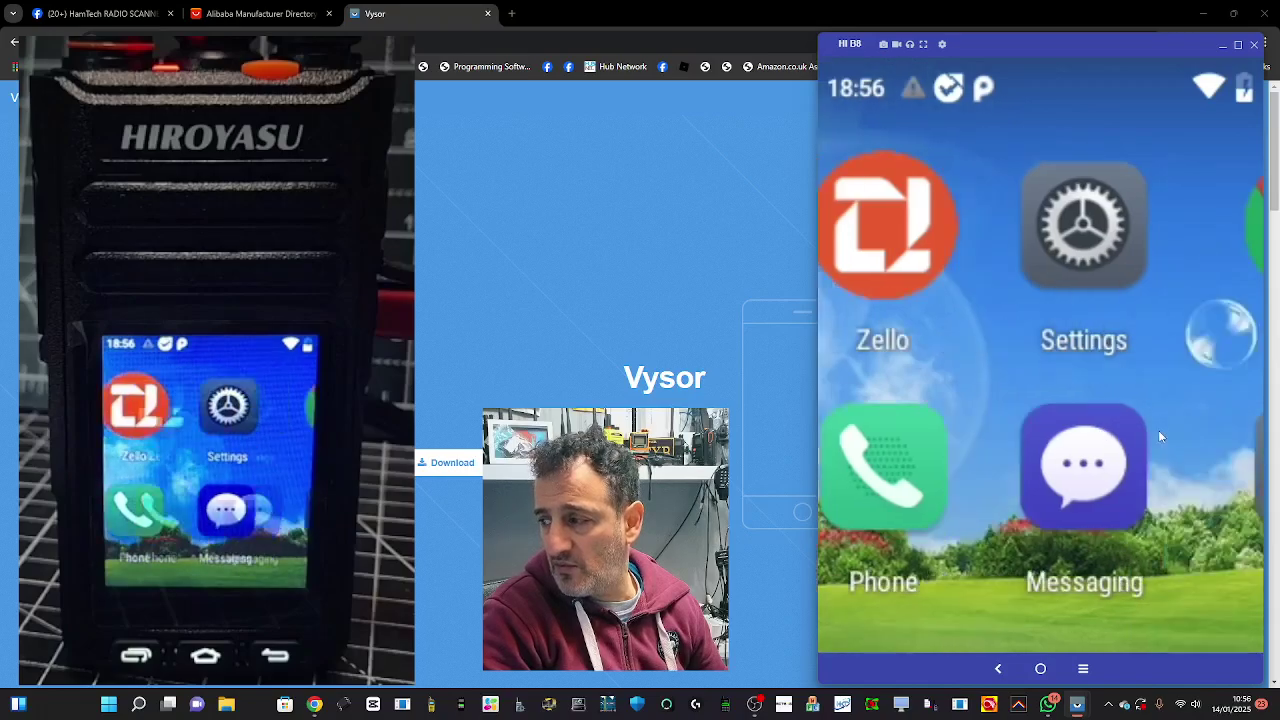
{"action": "scroll", "coordinate": [1157, 430], "scroll_direction": "down", "scroll_amount": 3}
{"action": "scroll", "coordinate": [1156, 430], "scroll_direction": "up", "scroll_amount": 2}
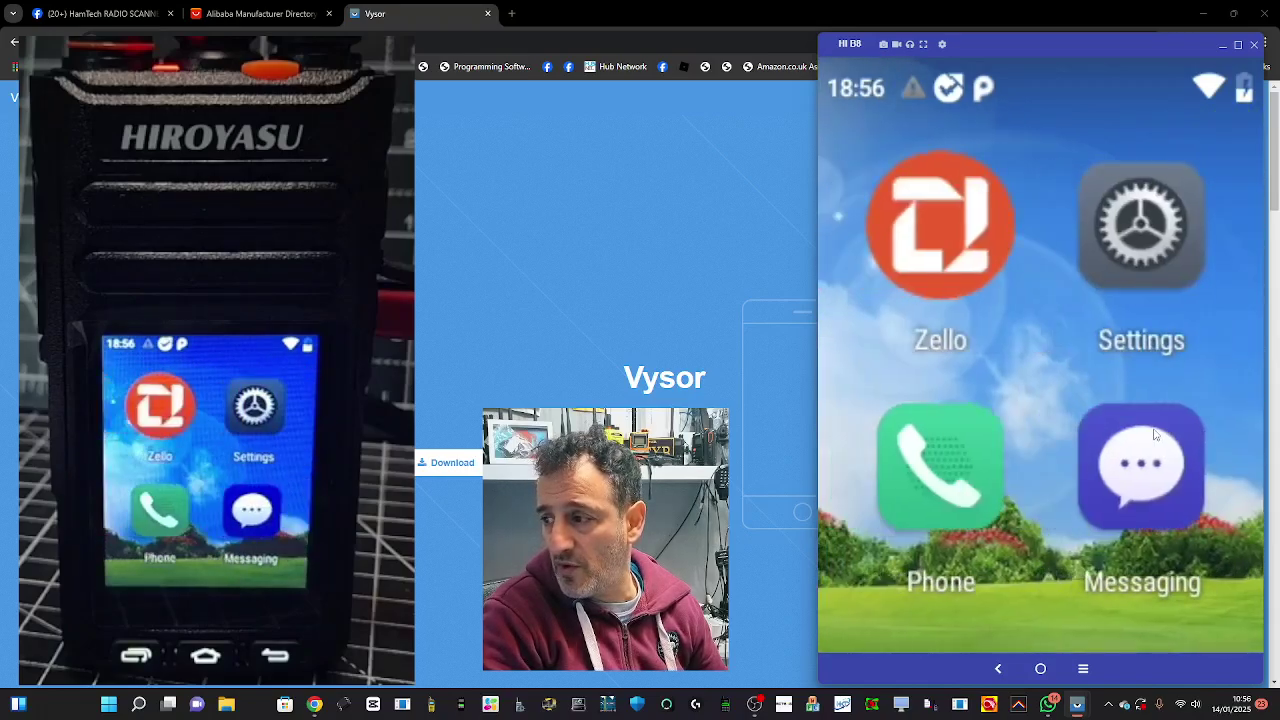
{"action": "scroll", "coordinate": [1155, 431], "scroll_direction": "down", "scroll_amount": 3}
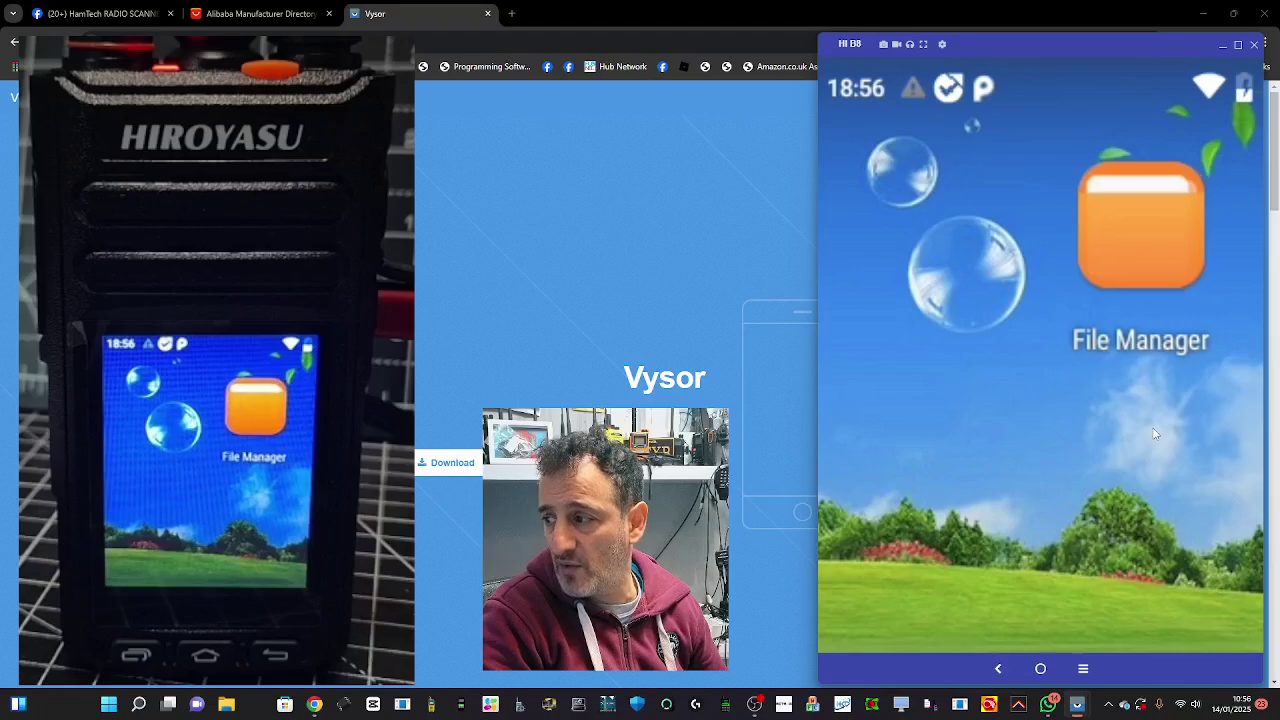
{"action": "scroll", "coordinate": [1150, 428], "scroll_direction": "up", "scroll_amount": 3}
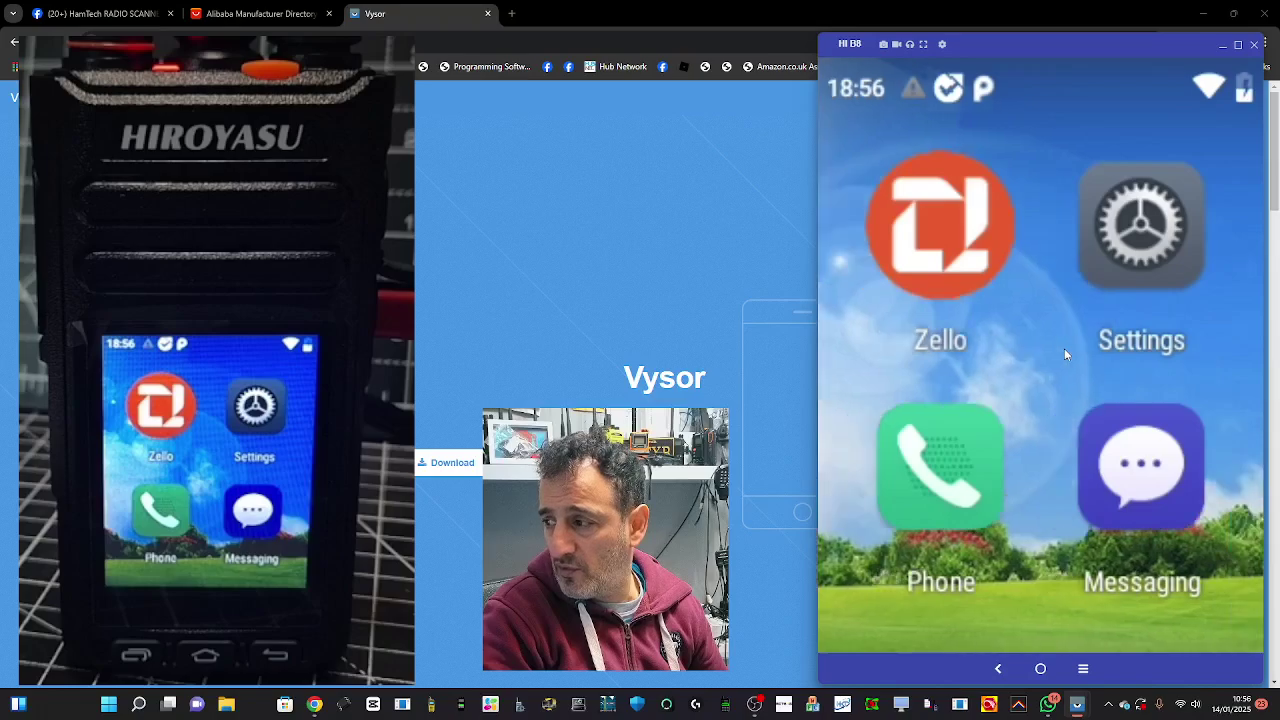
{"action": "scroll", "coordinate": [1064, 348], "scroll_direction": "down", "scroll_amount": 3}
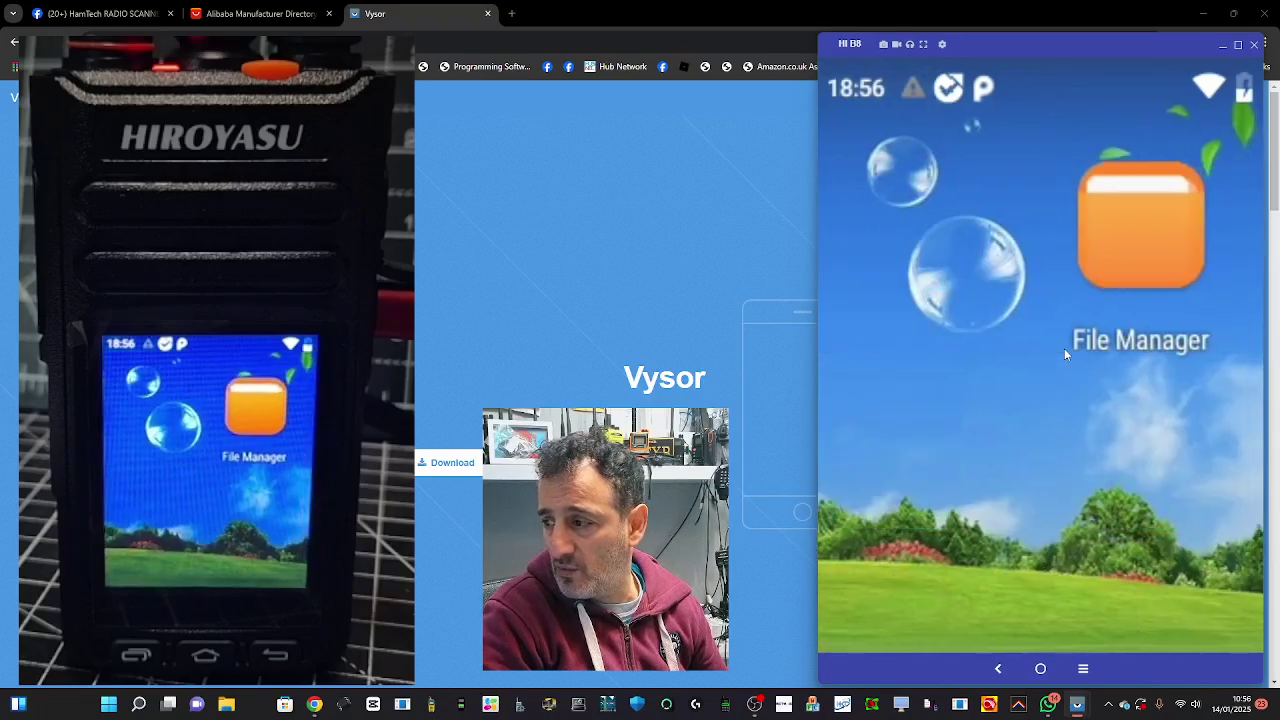
{"action": "scroll", "coordinate": [1064, 348], "scroll_direction": "up", "scroll_amount": 3}
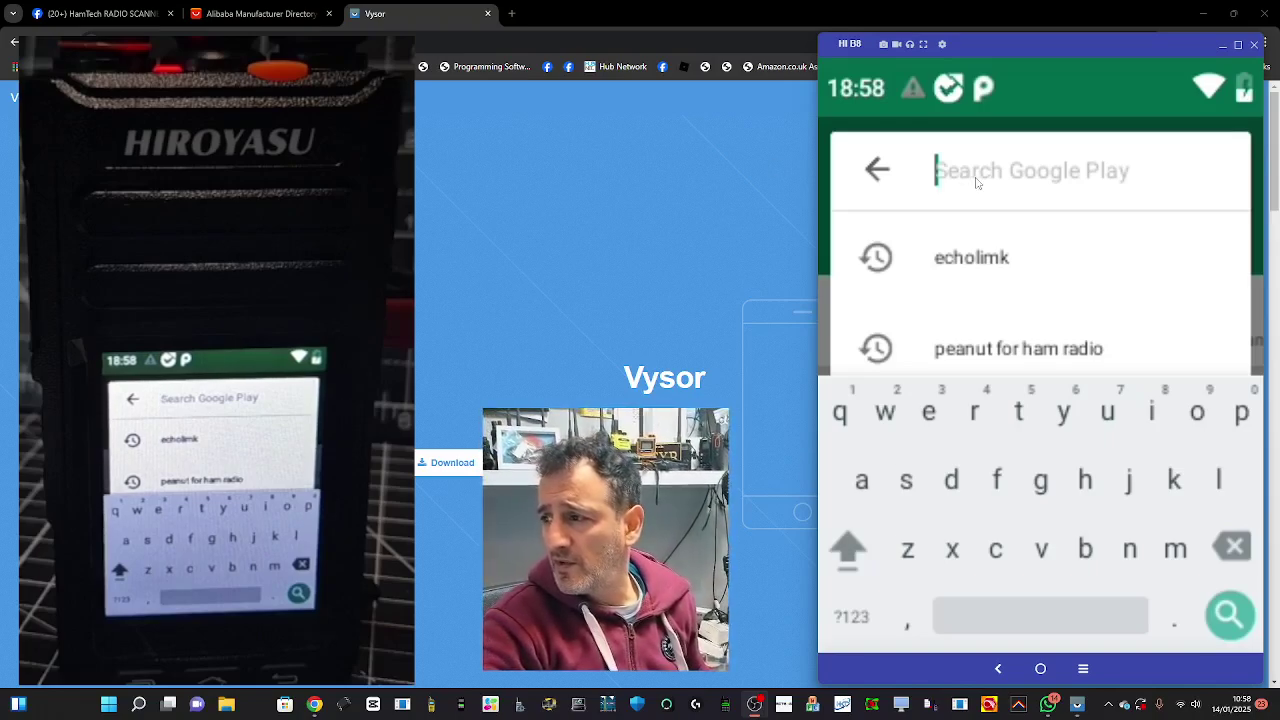
Search Play Store for 'peanut for hams', then install and launch Peanut for HAM amateurs.
{"action": "type", "text": "peanu"}
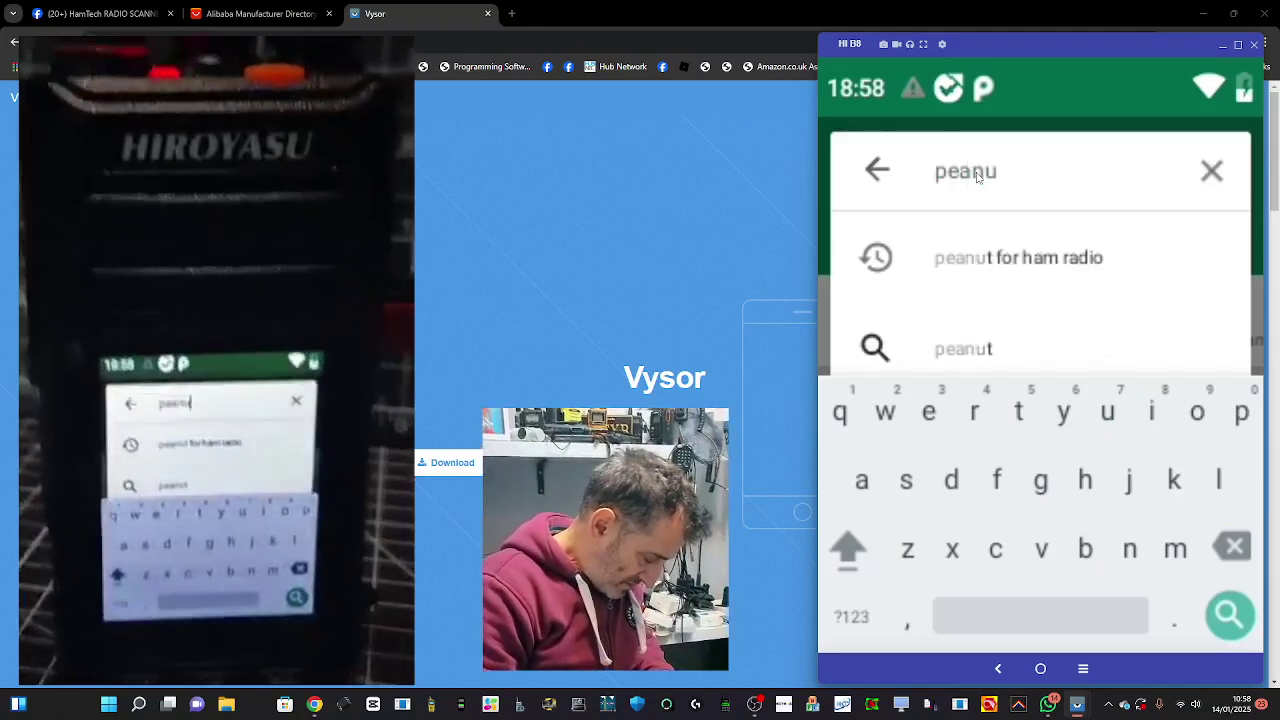
{"action": "type", "text": "t for ham"}
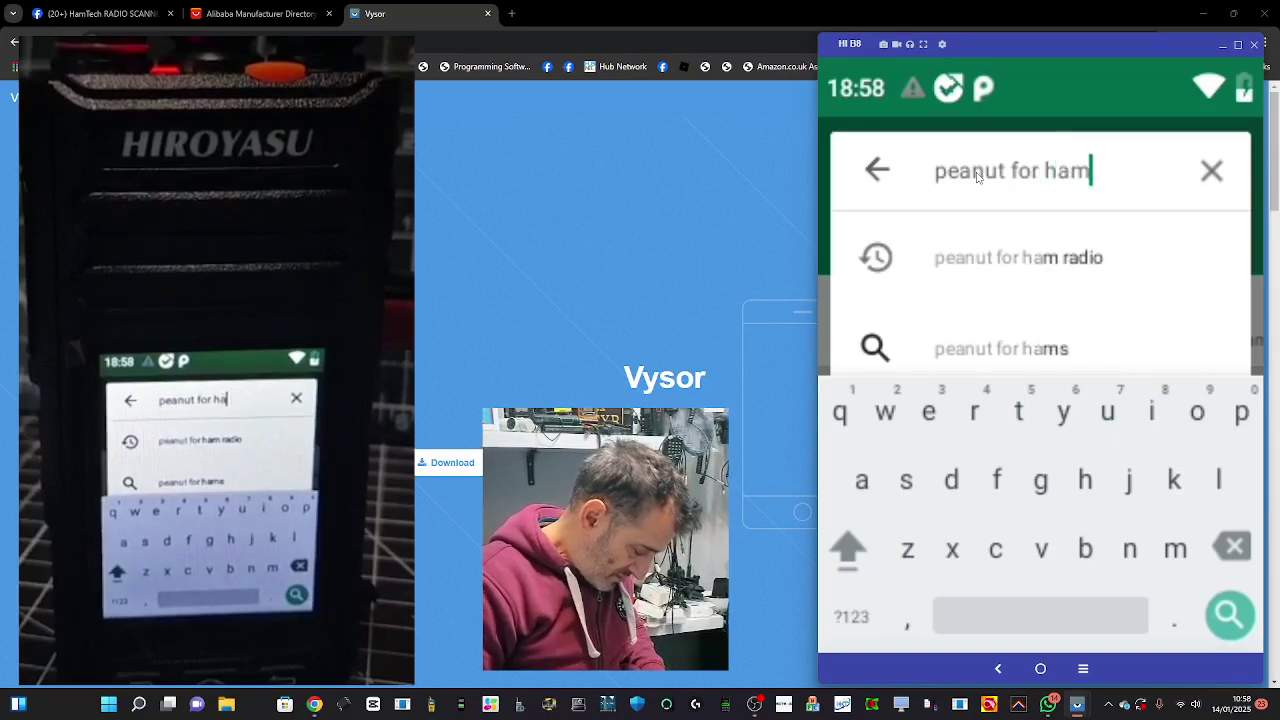
{"action": "type", "text": "s"}
{"action": "key", "text": "Return"}
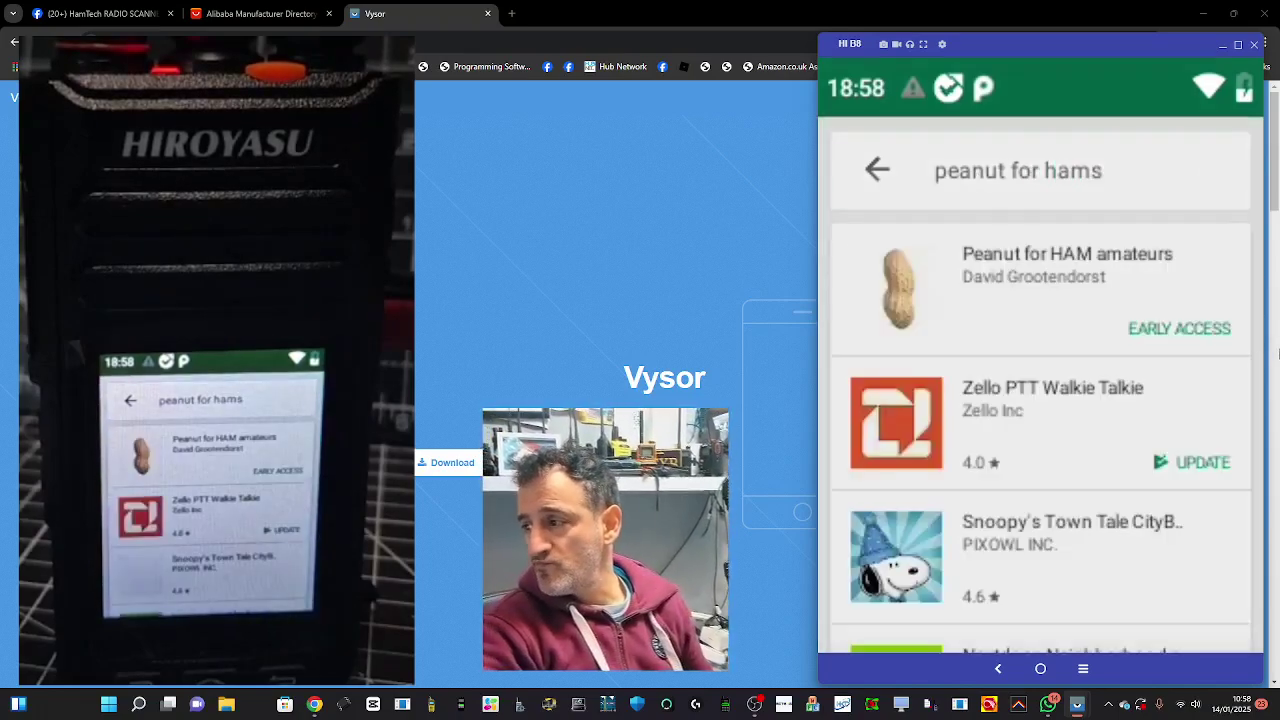
{"action": "left_click", "coordinate": [1030, 283]}
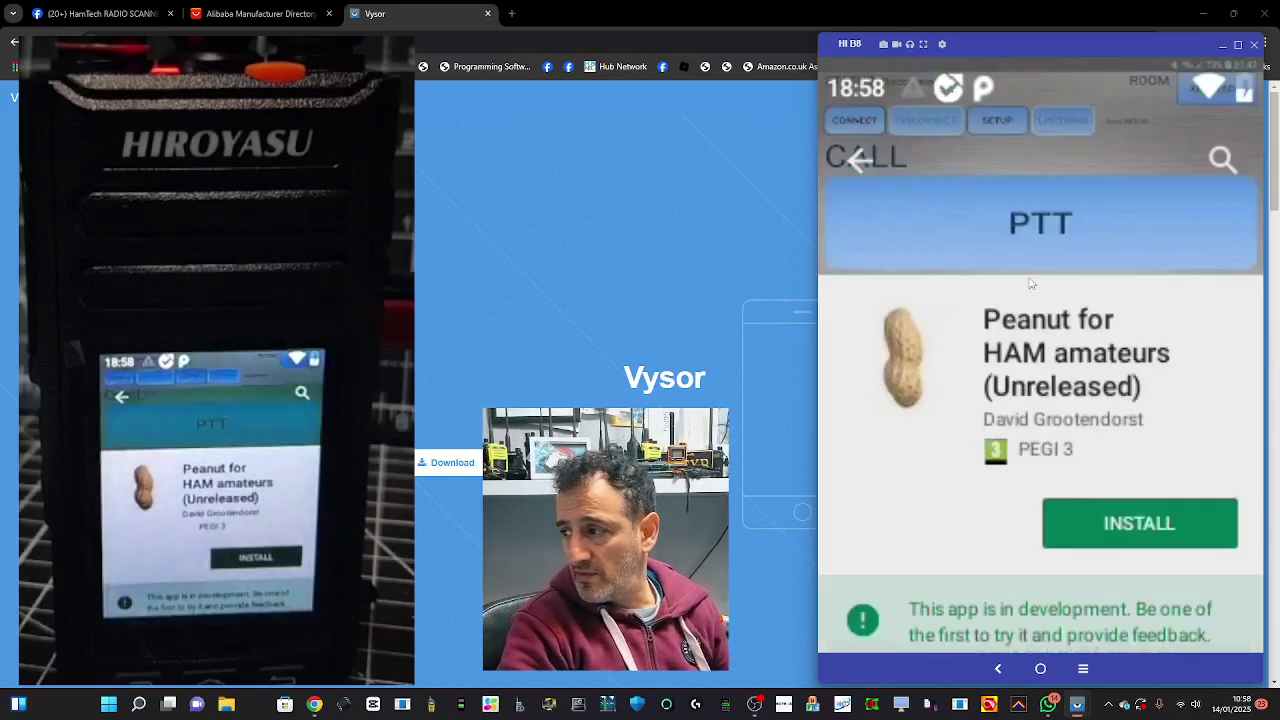
{"action": "left_click", "coordinate": [1144, 524]}
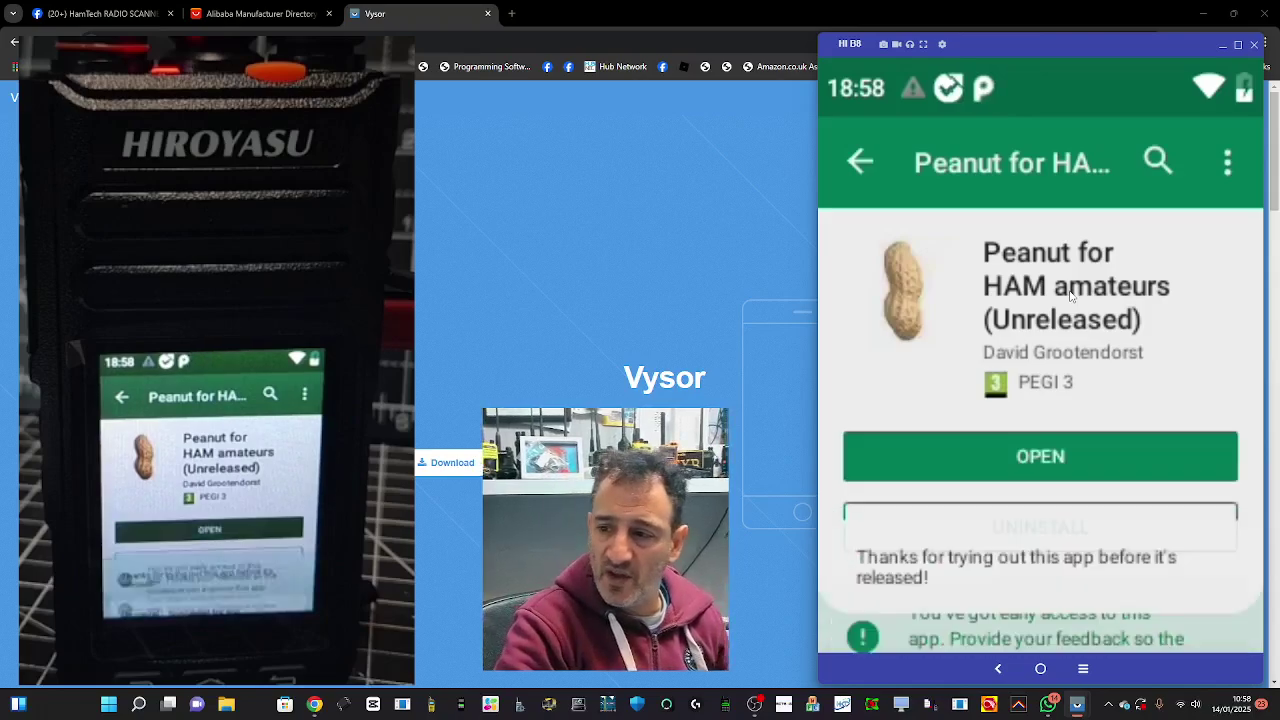
{"action": "left_click", "coordinate": [1038, 456]}
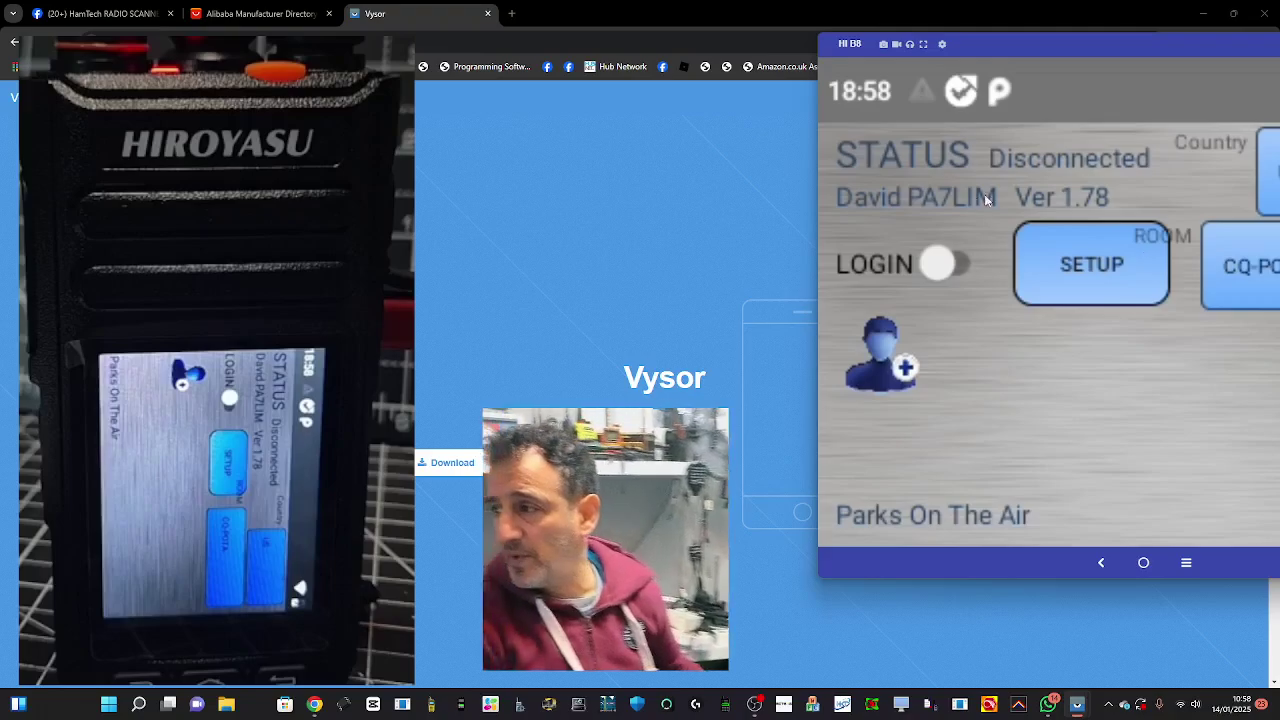
Bring the Vysor window fully on screen, exit Peanut, and return to the search results.
{"action": "mouse_move", "coordinate": [1133, 58]}
{"action": "left_mouse_down"}
{"action": "mouse_move", "coordinate": [901, 112]}
{"action": "mouse_move", "coordinate": [896, 126]}
{"action": "left_mouse_up"}
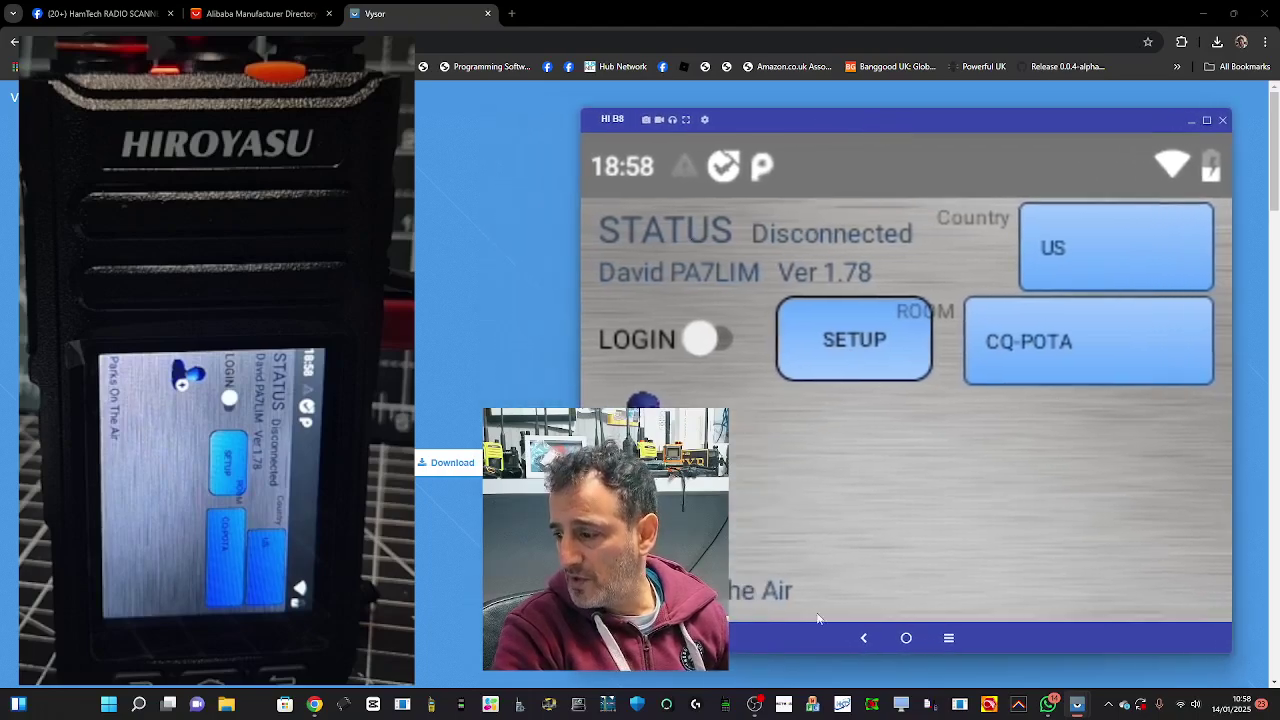
{"action": "left_click", "coordinate": [861, 645]}
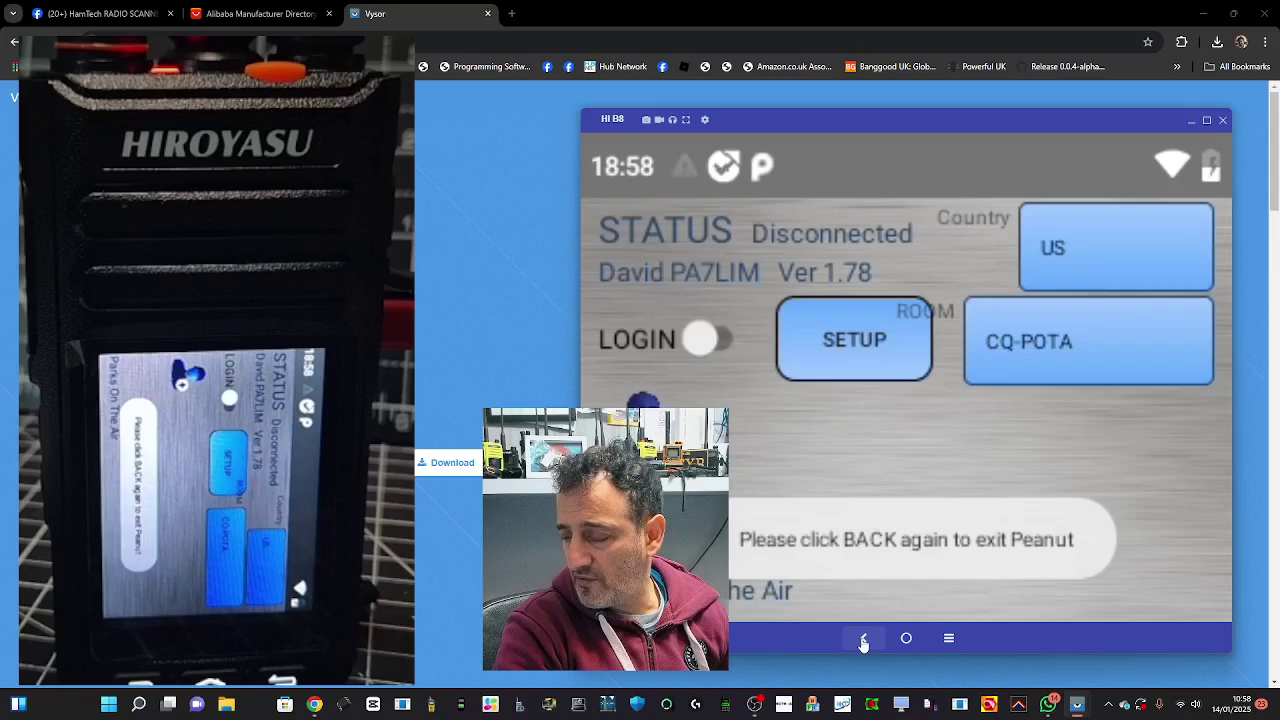
{"action": "left_click", "coordinate": [864, 640]}
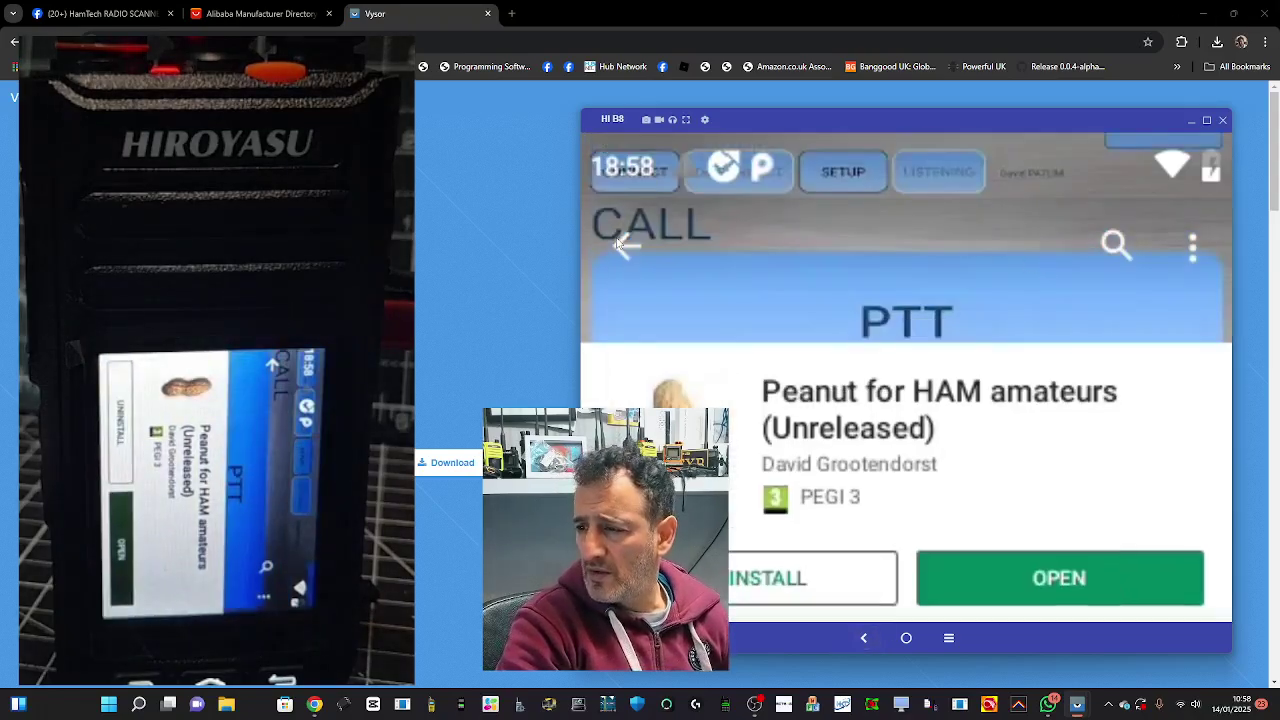
{"action": "left_click", "coordinate": [622, 248]}
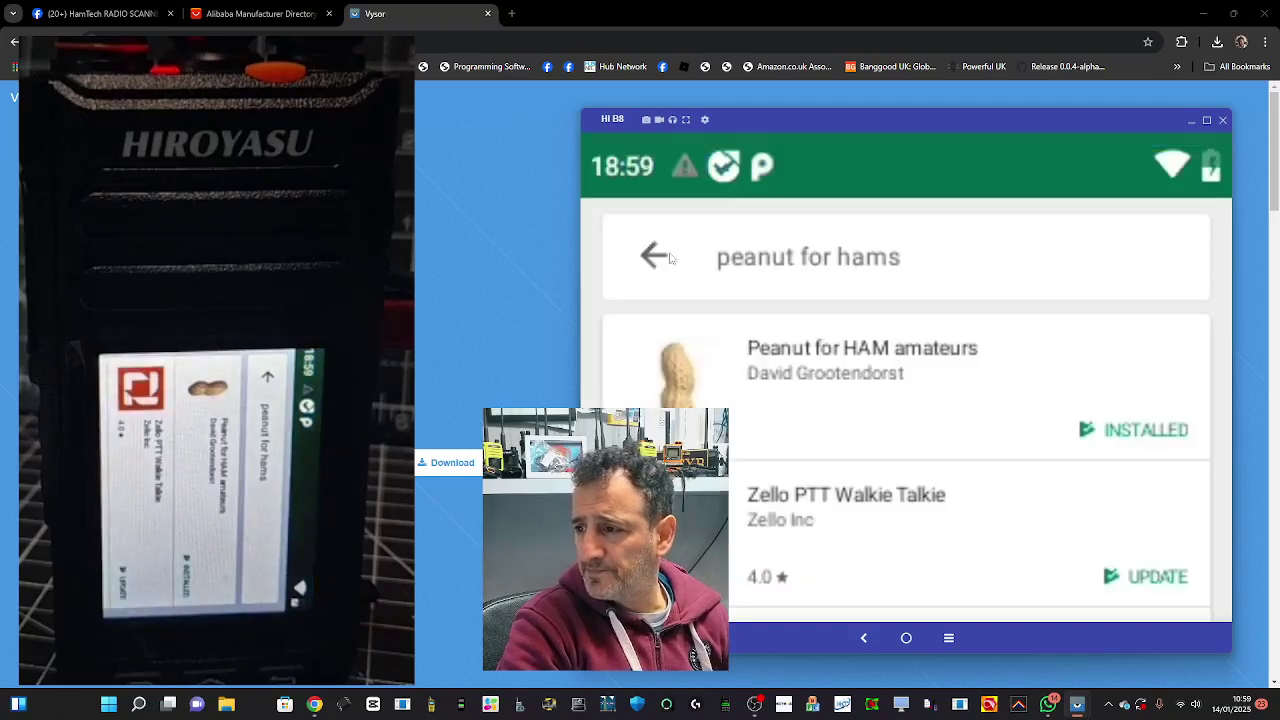
Replace the search with 'hubnet' and install Hubnet UK on the radio.
{"action": "left_click", "coordinate": [735, 258]}
{"action": "key", "text": "BackSpace"}
{"action": "key", "text": "BackSpace"}
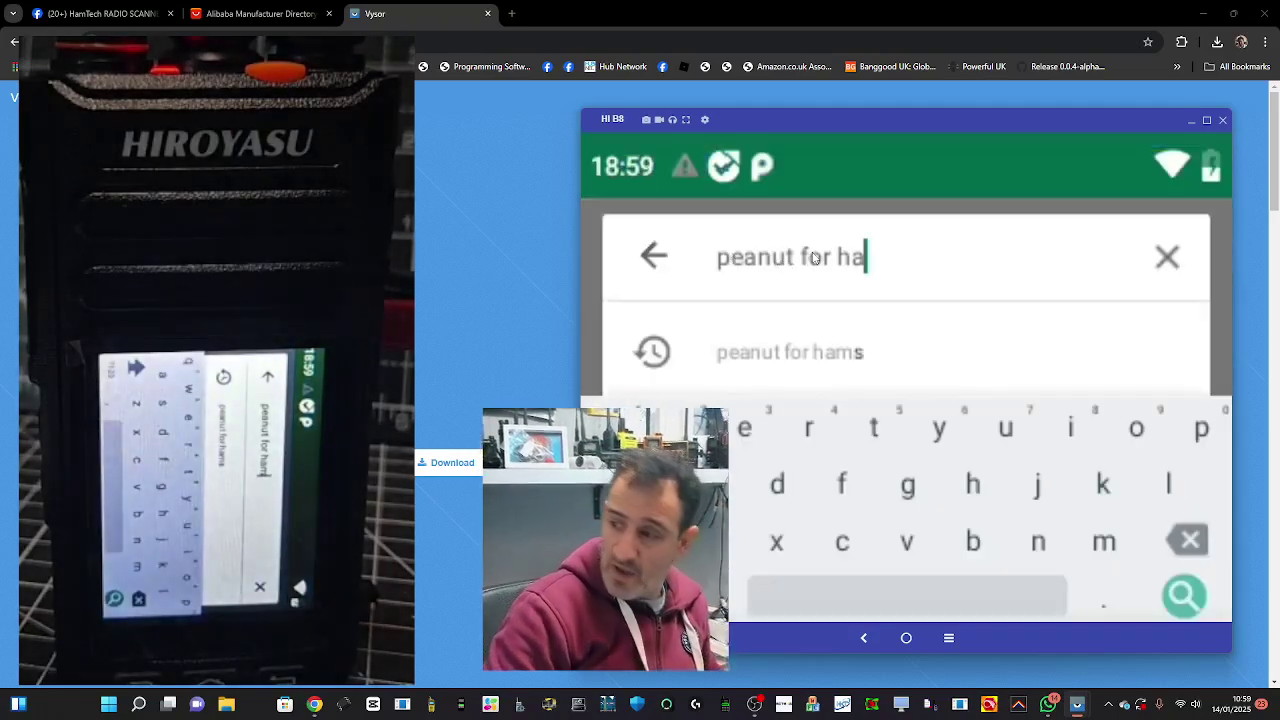
{"action": "key", "text": "BackSpace"}
{"action": "key", "text": "BackSpace"}
{"action": "key", "text": "BackSpace"}
{"action": "key", "text": "BackSpace"}
{"action": "key", "text": "BackSpace"}
{"action": "key", "text": "BackSpace"}
{"action": "key", "text": "BackSpace"}
{"action": "key", "text": "BackSpace"}
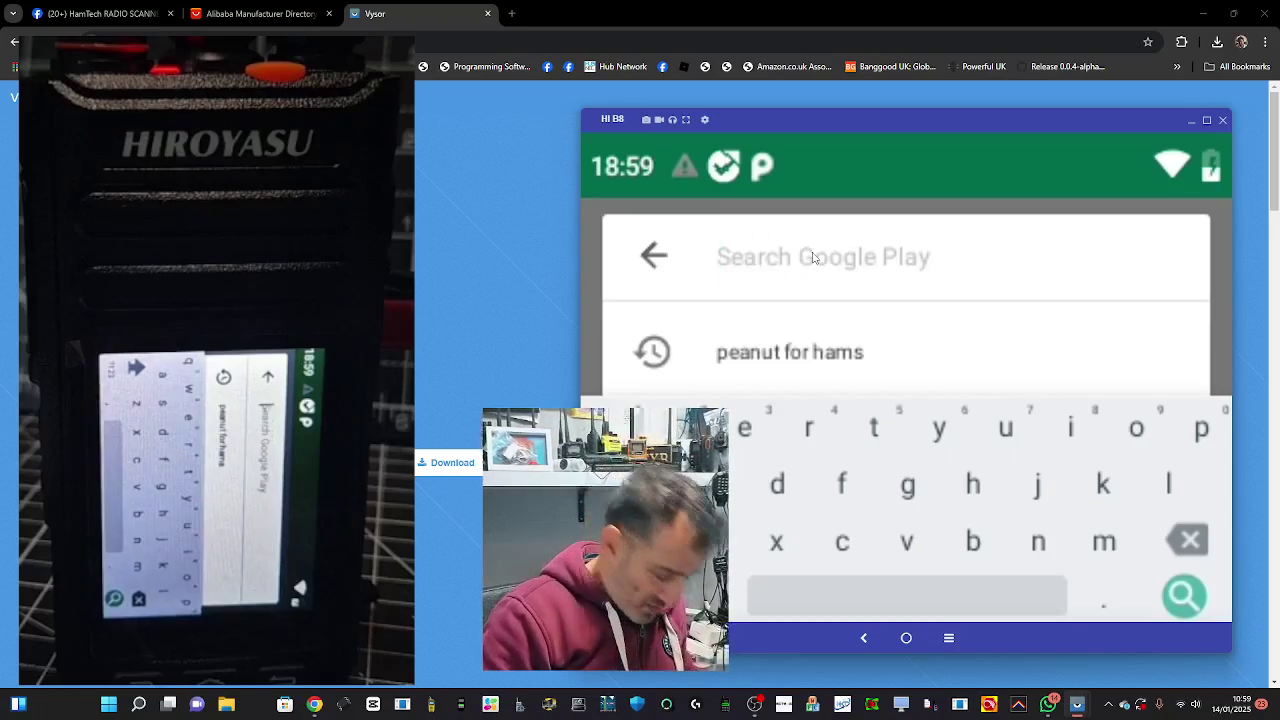
{"action": "type", "text": "hubnet"}
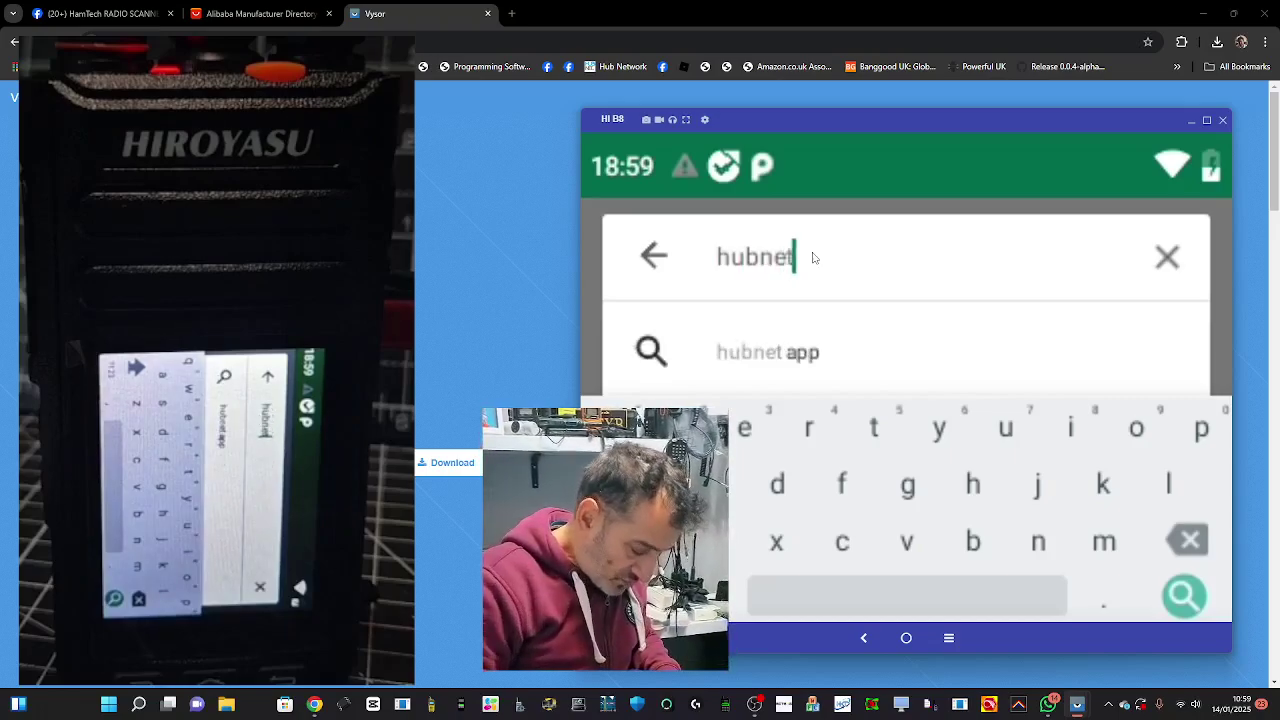
{"action": "key", "text": "Return"}
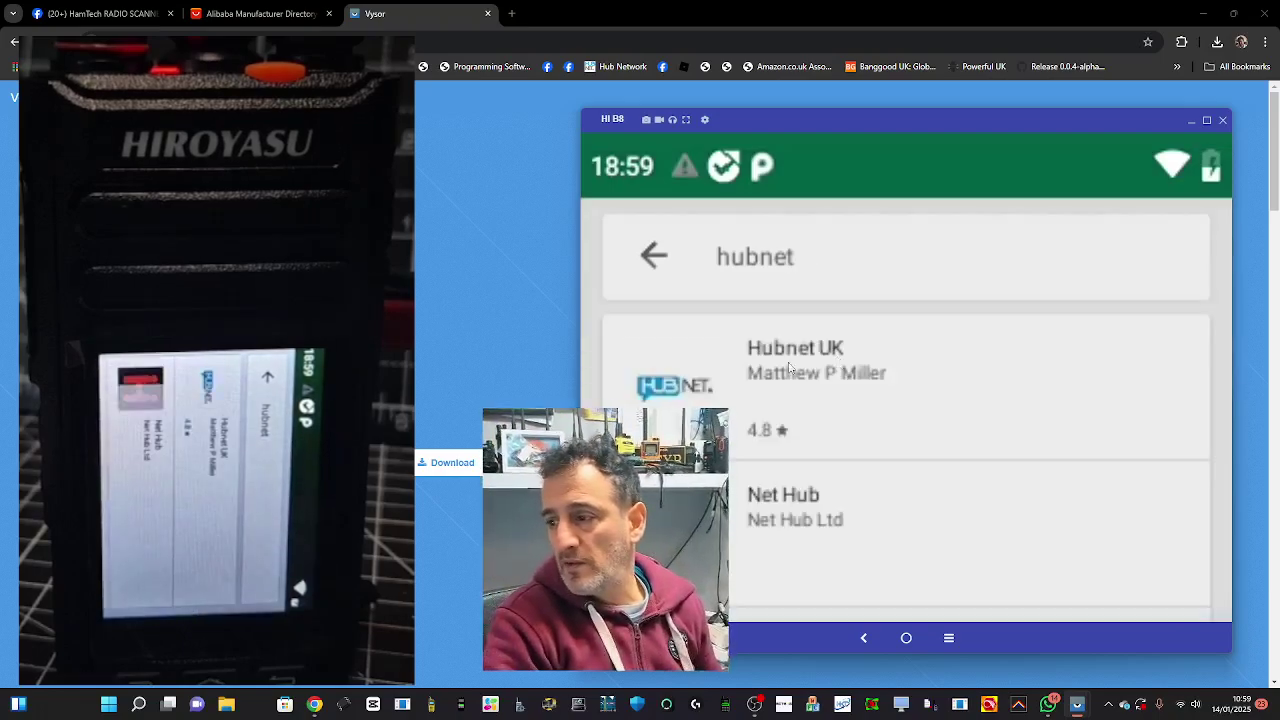
{"action": "left_click", "coordinate": [703, 390]}
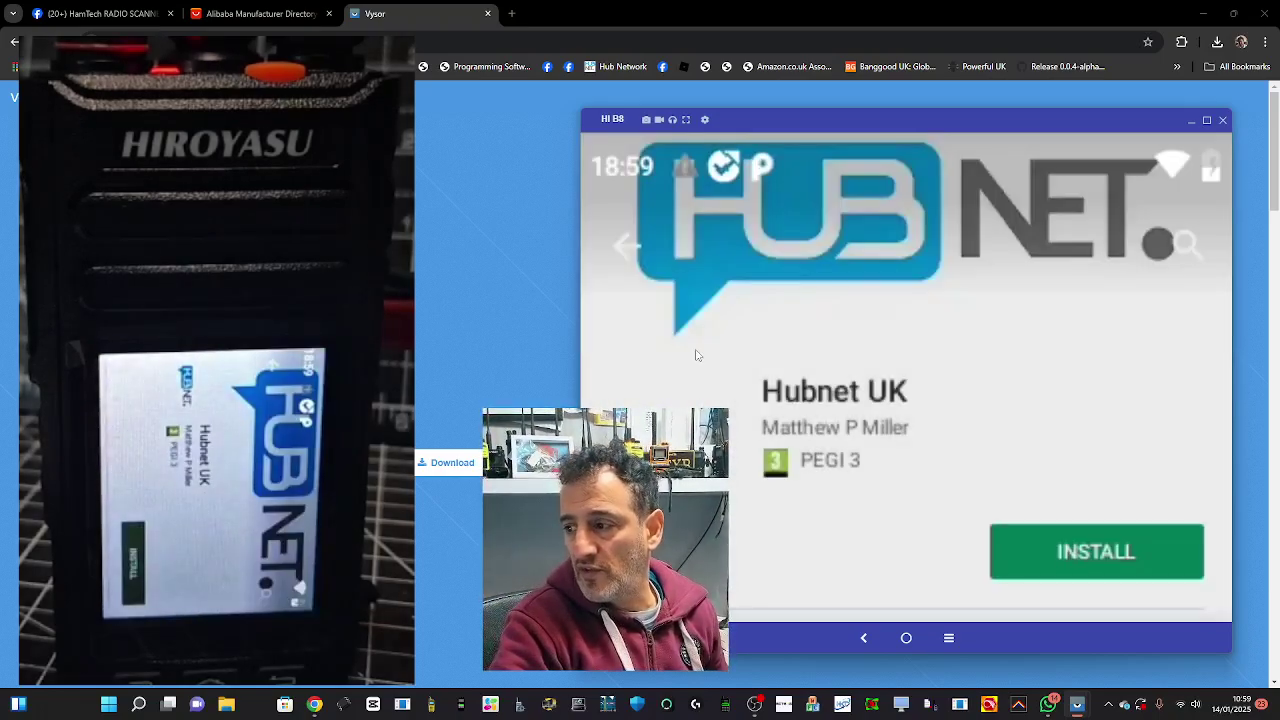
{"action": "left_click", "coordinate": [1076, 559]}
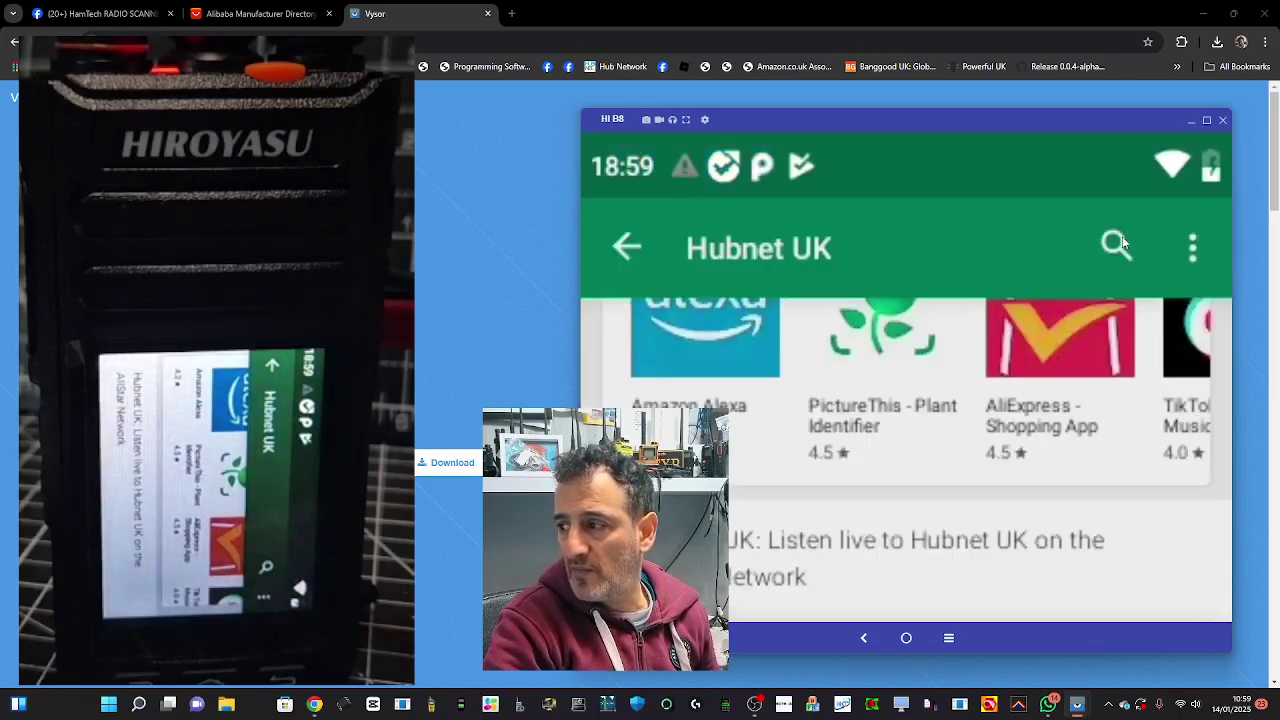
Navigate from the Hubnet UK page back to the hubnet search results.
{"action": "left_click", "coordinate": [1116, 244]}
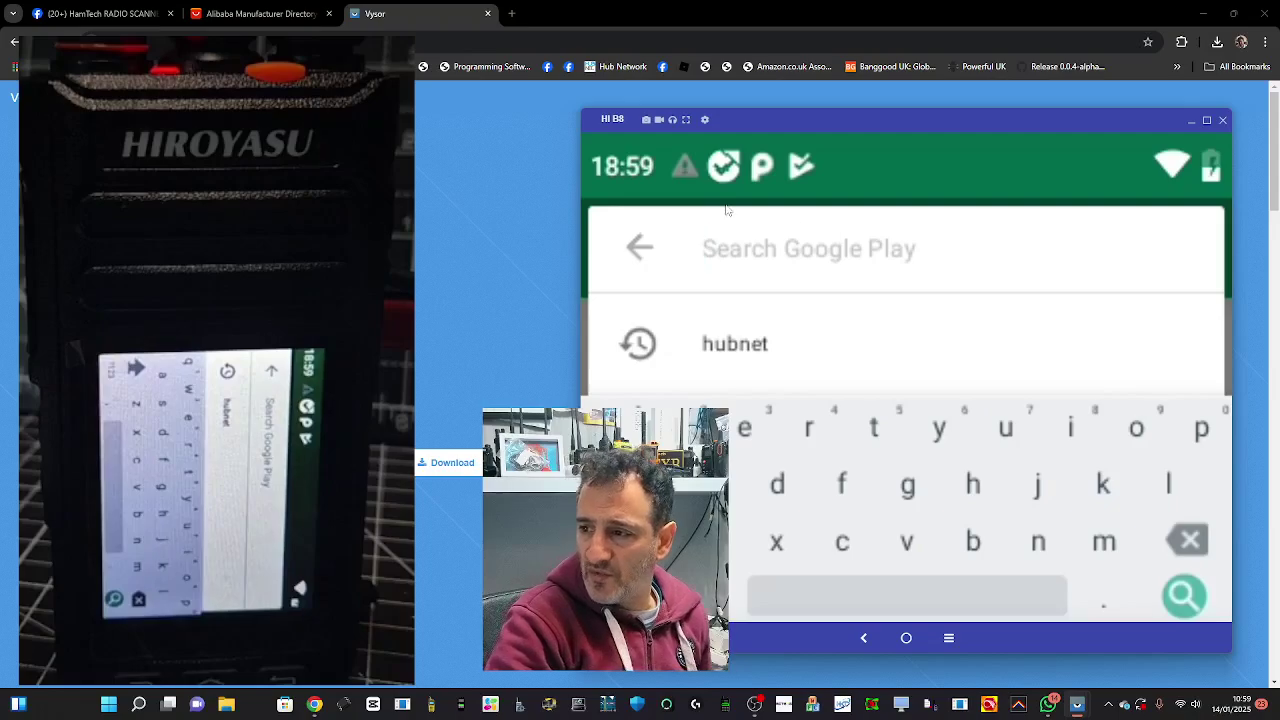
{"action": "left_click", "coordinate": [638, 250]}
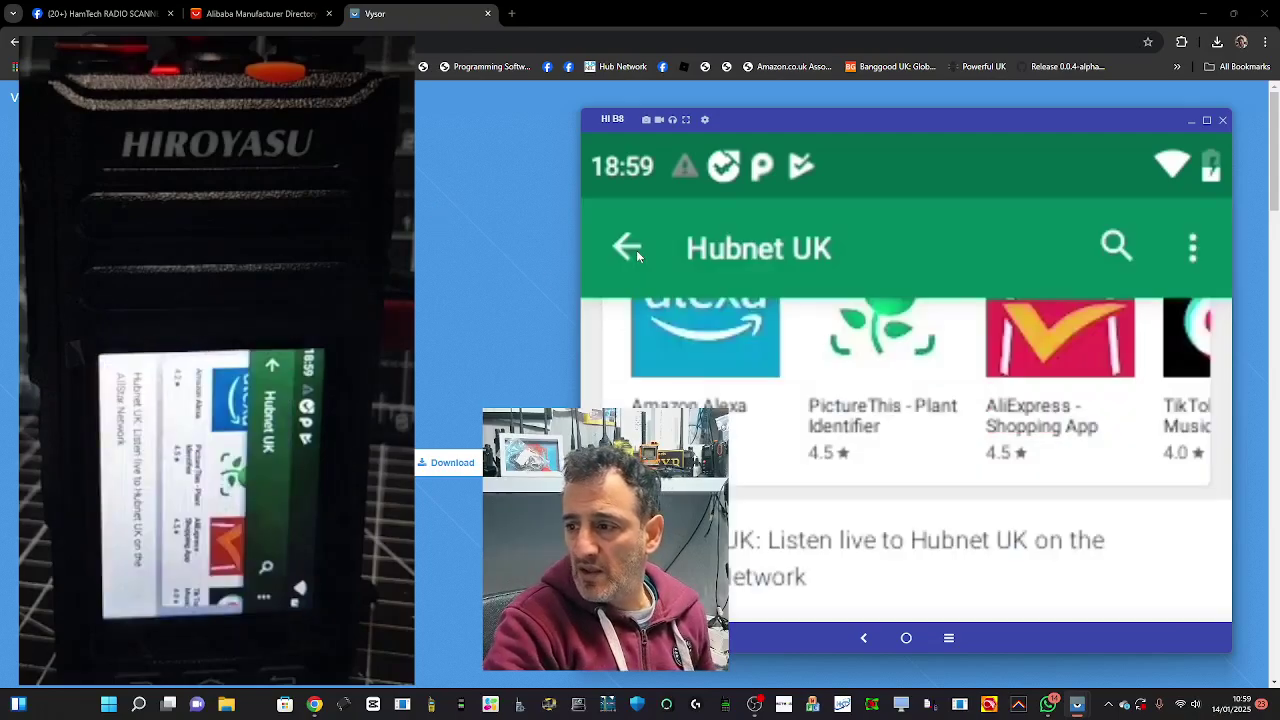
{"action": "scroll", "coordinate": [993, 440], "scroll_direction": "down", "scroll_amount": 3}
{"action": "scroll", "coordinate": [993, 440], "scroll_direction": "down", "scroll_amount": 3}
{"action": "scroll", "coordinate": [993, 440], "scroll_direction": "up", "scroll_amount": 5}
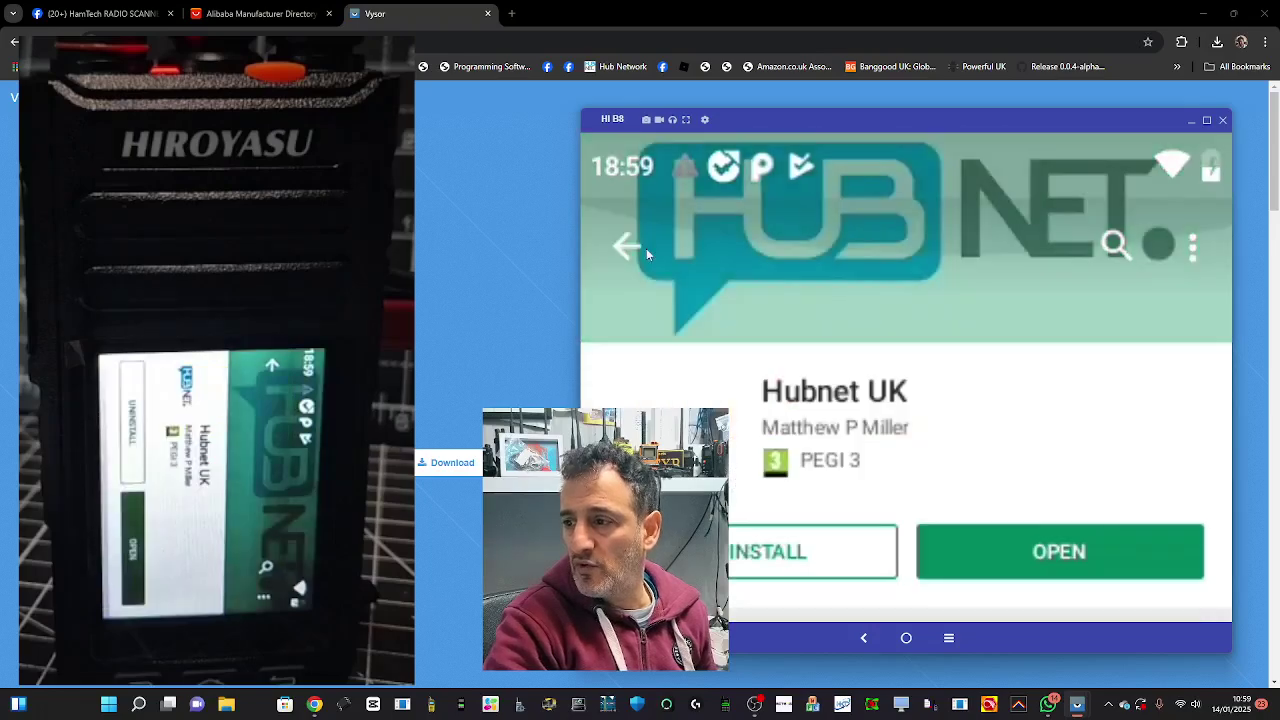
{"action": "left_click", "coordinate": [640, 248]}
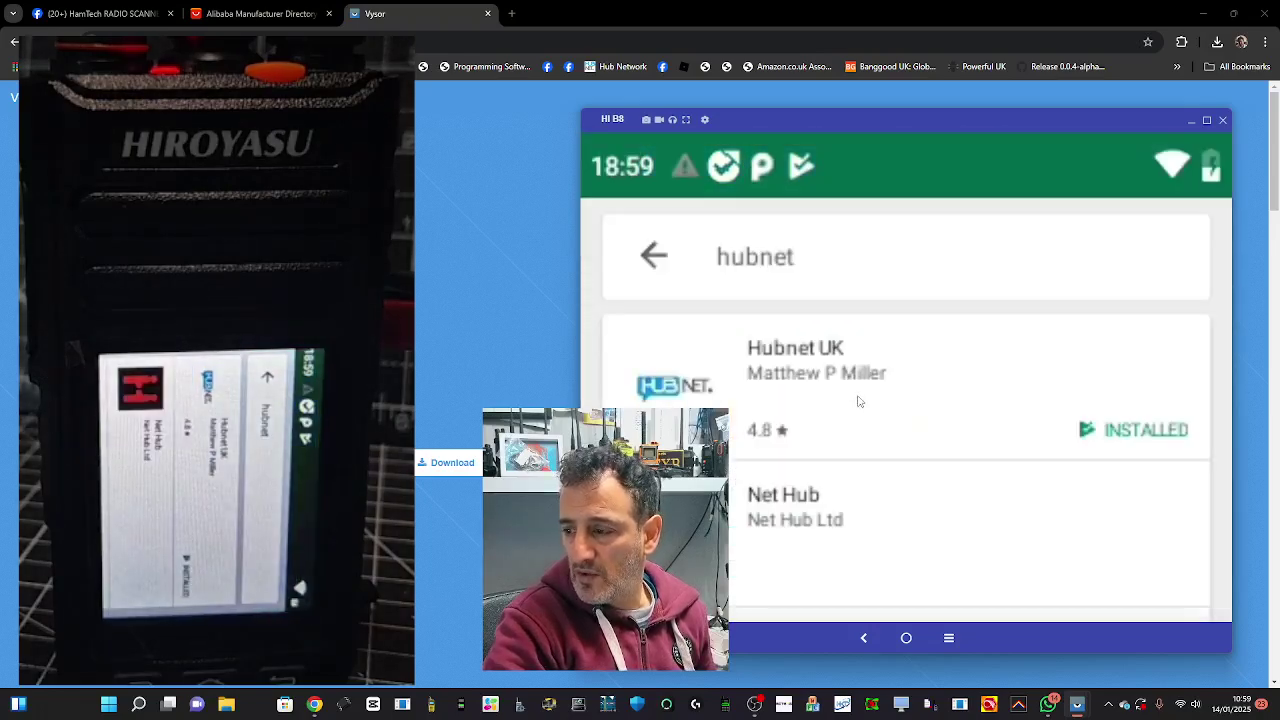
{"action": "scroll", "coordinate": [857, 401], "scroll_direction": "down", "scroll_amount": 5}
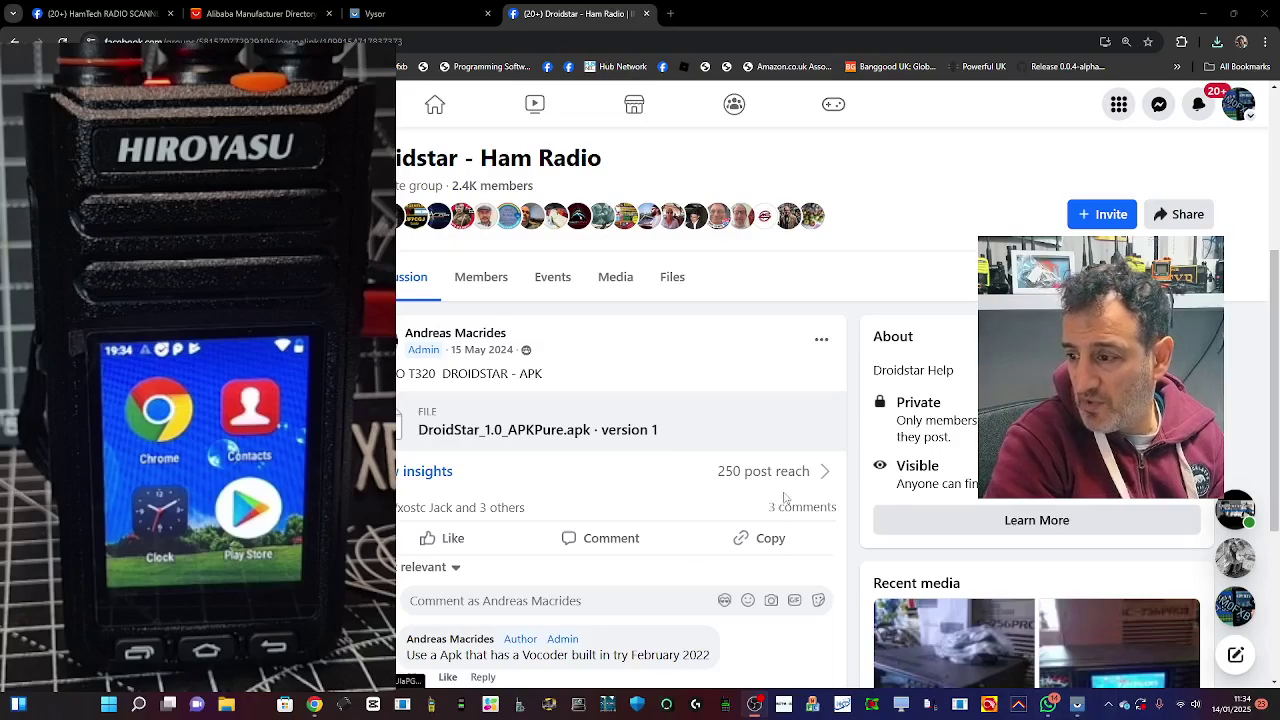
Reveal the downloaded DroidStar APK in its folder from Chrome's download list.
{"action": "left_click", "coordinate": [1078, 706]}
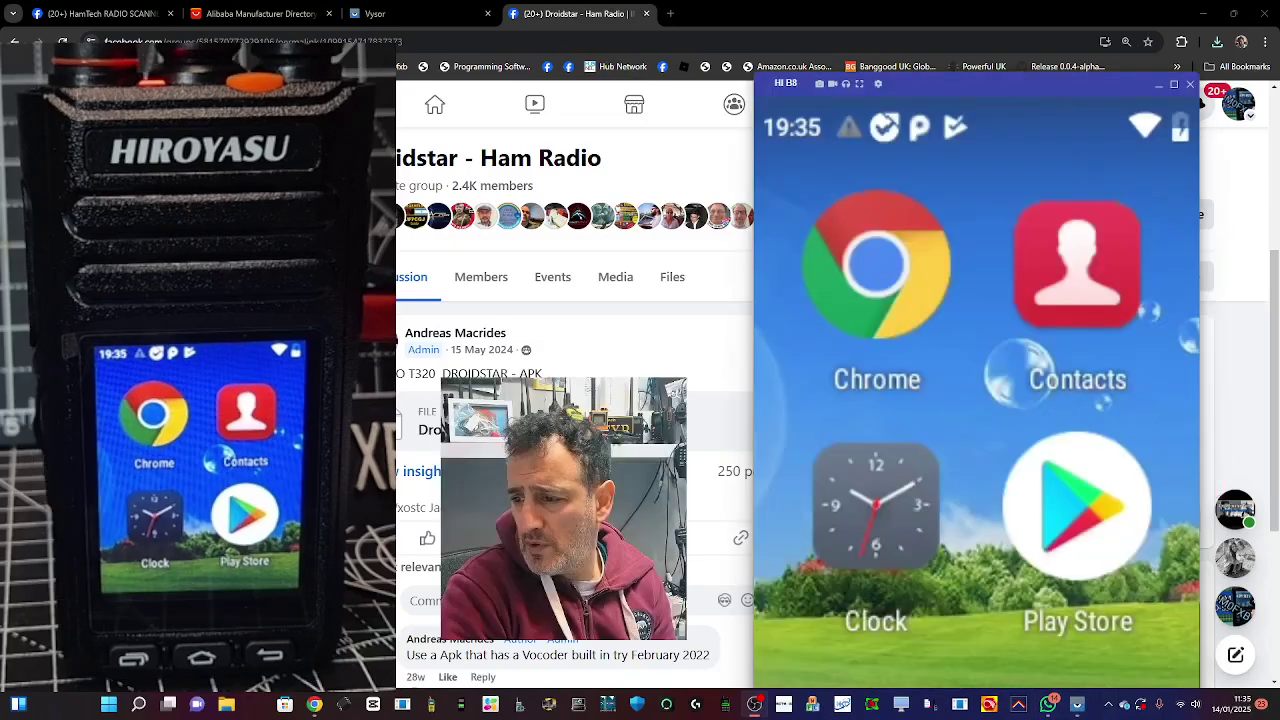
{"action": "left_click", "coordinate": [1218, 42]}
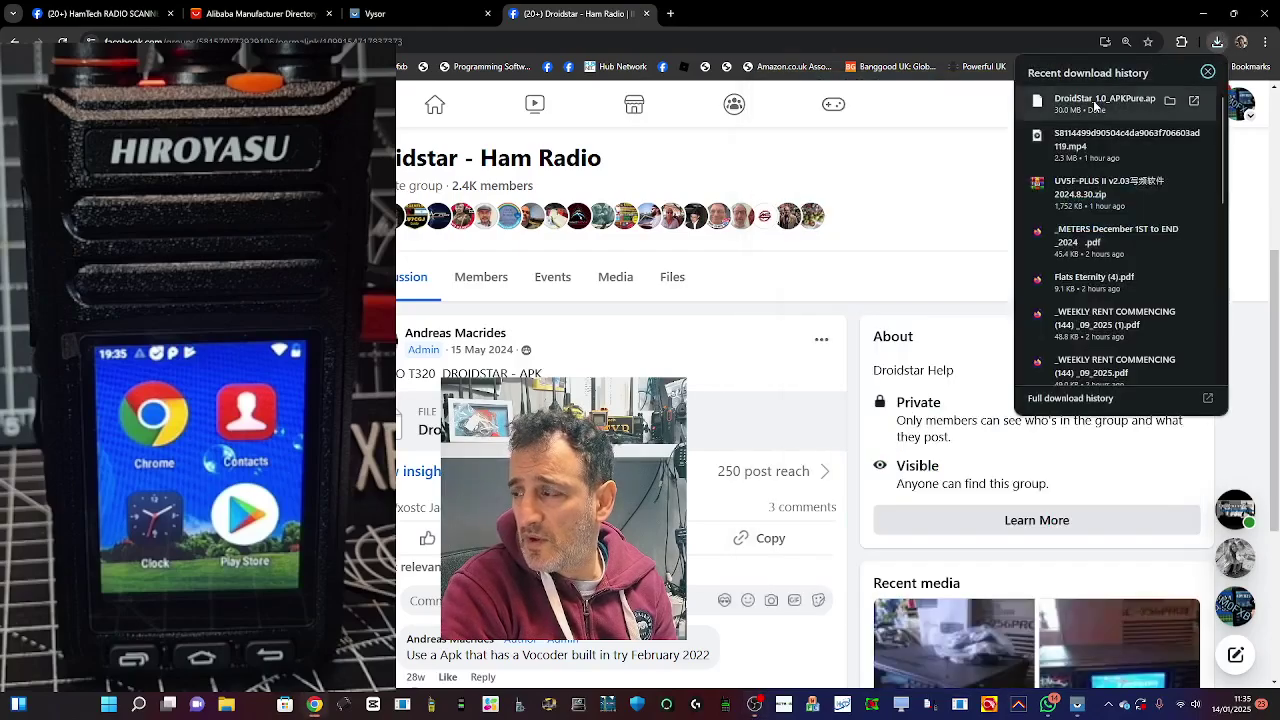
{"action": "right_click", "coordinate": [1095, 106]}
{"action": "left_click", "coordinate": [1182, 163]}
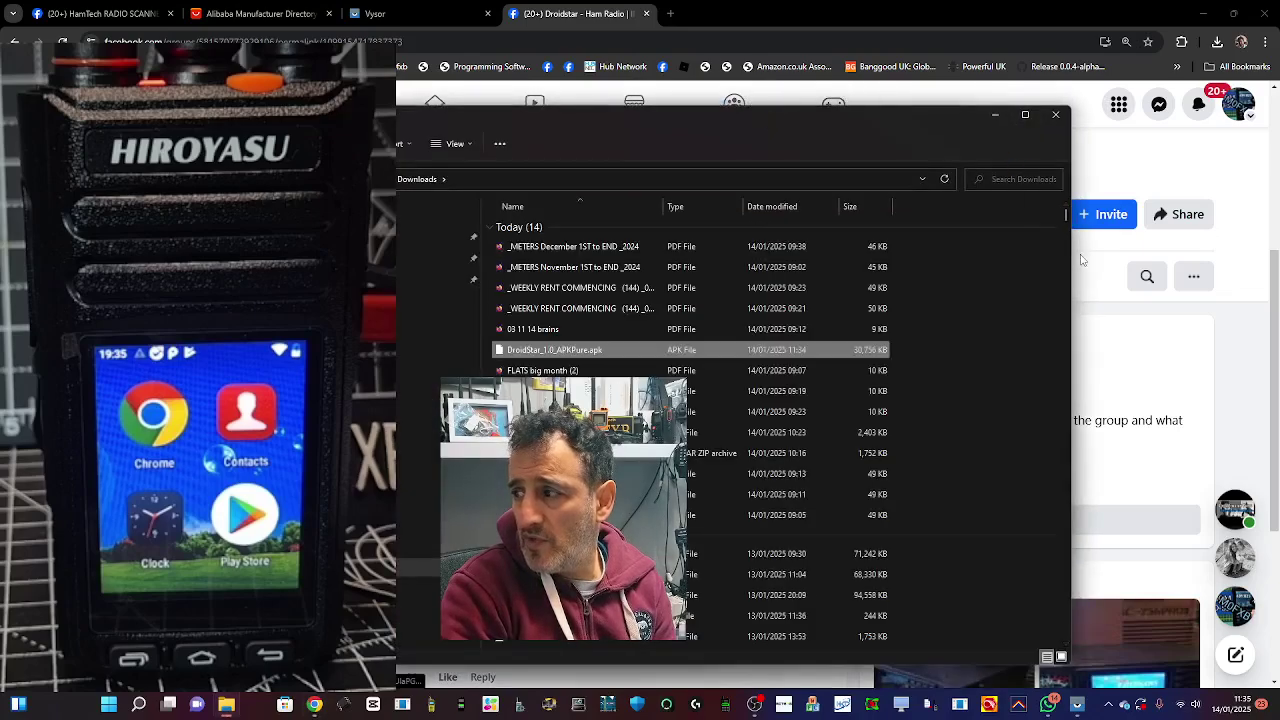
Narrow the Downloads window, move it left, and bring the HI B8 Vysor mirror back up.
{"action": "left_click_drag", "start_coordinate": [1073, 251], "coordinate": [712, 251]}
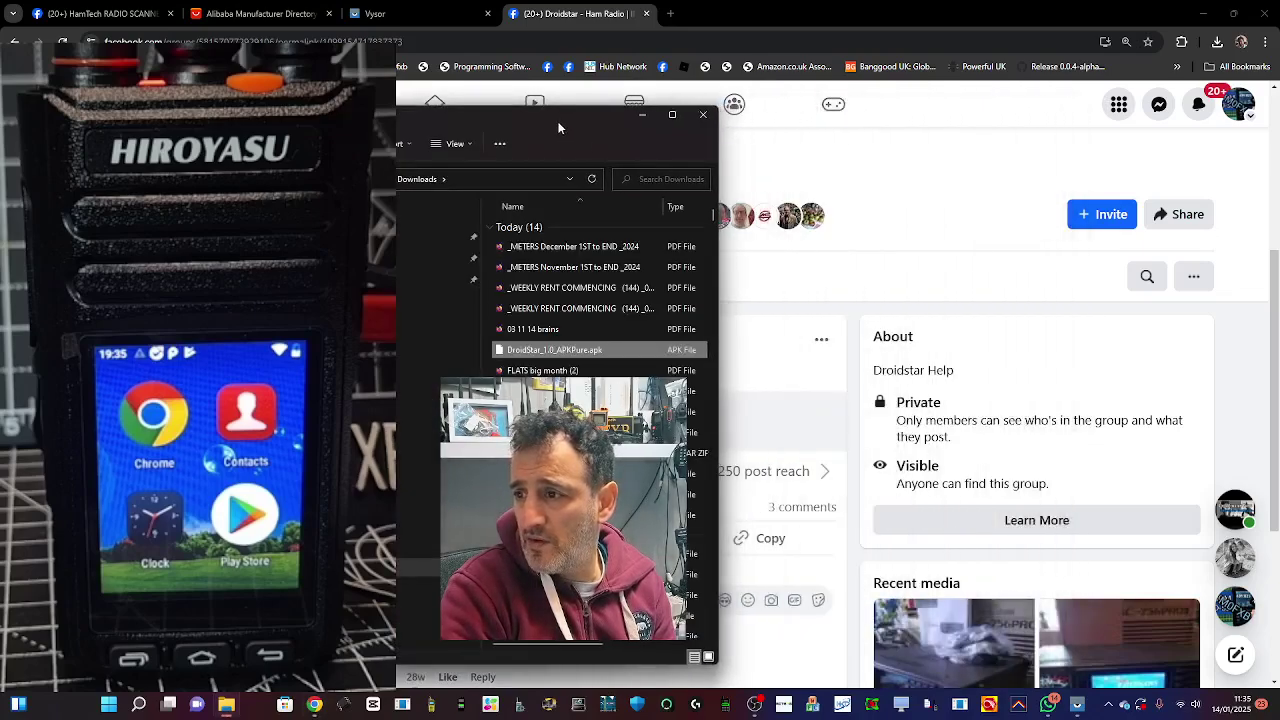
{"action": "left_click_drag", "start_coordinate": [578, 127], "coordinate": [388, 102]}
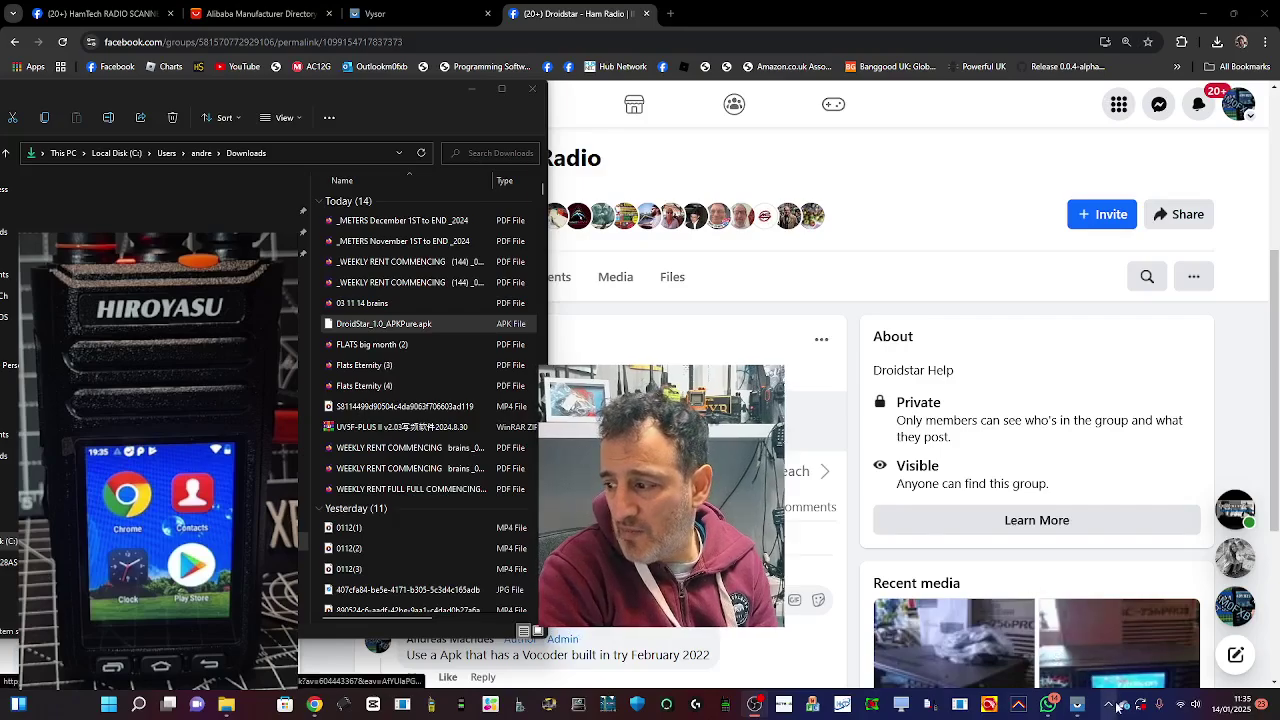
{"action": "mouse_move", "coordinate": [1077, 704]}
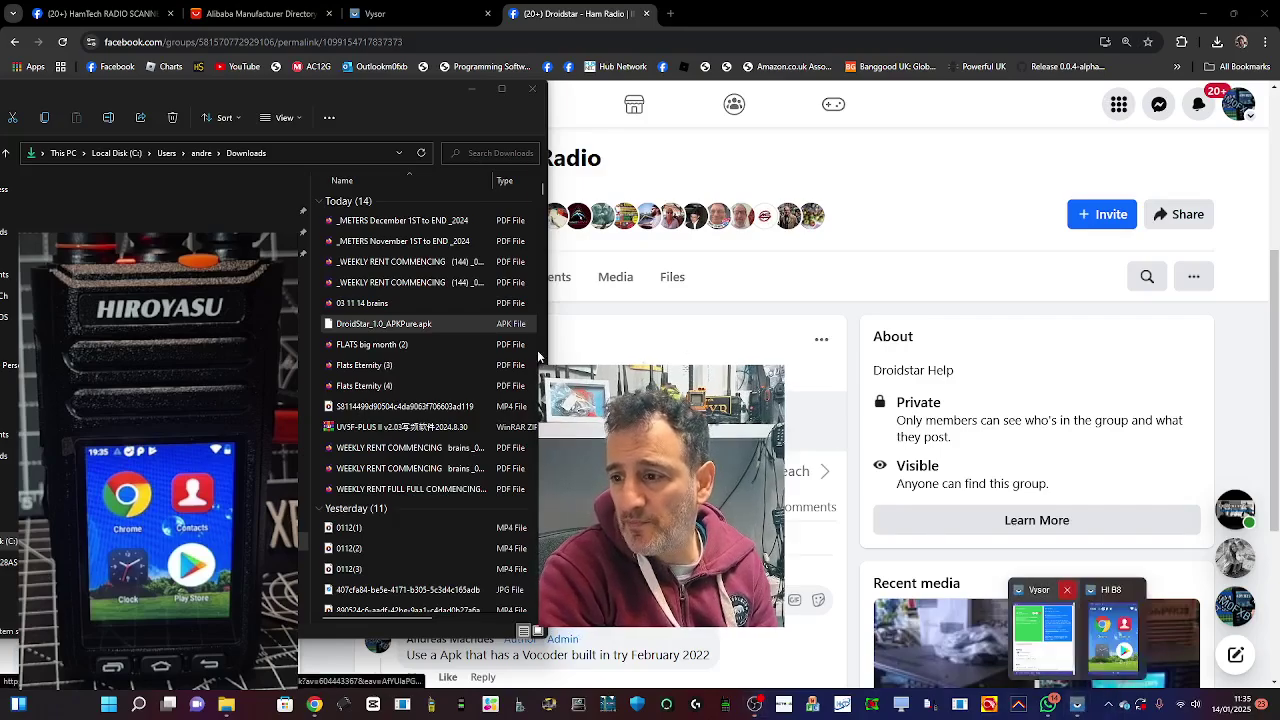
{"action": "left_click", "coordinate": [1120, 650]}
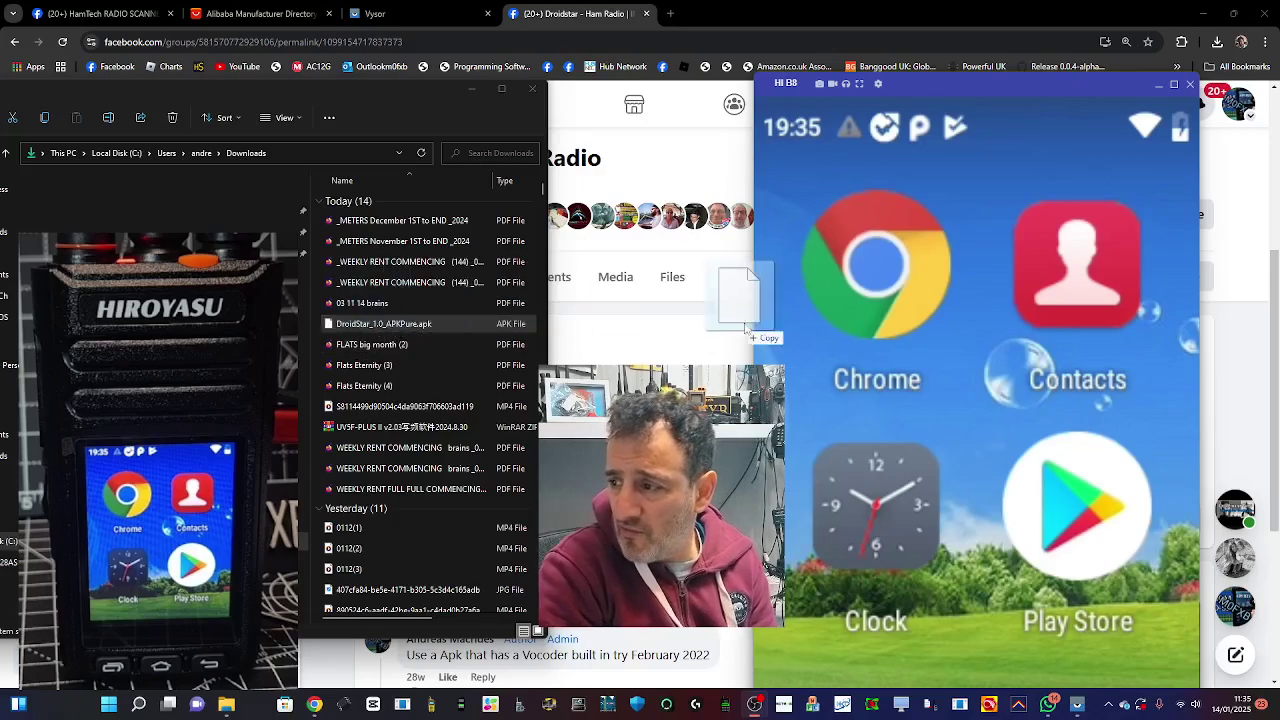
Drop DroidStar_1.0_APKPure.apk onto the Vysor mirror to install it, then launch DroidStar.
{"action": "left_click_drag", "start_coordinate": [360, 326], "coordinate": [868, 334]}
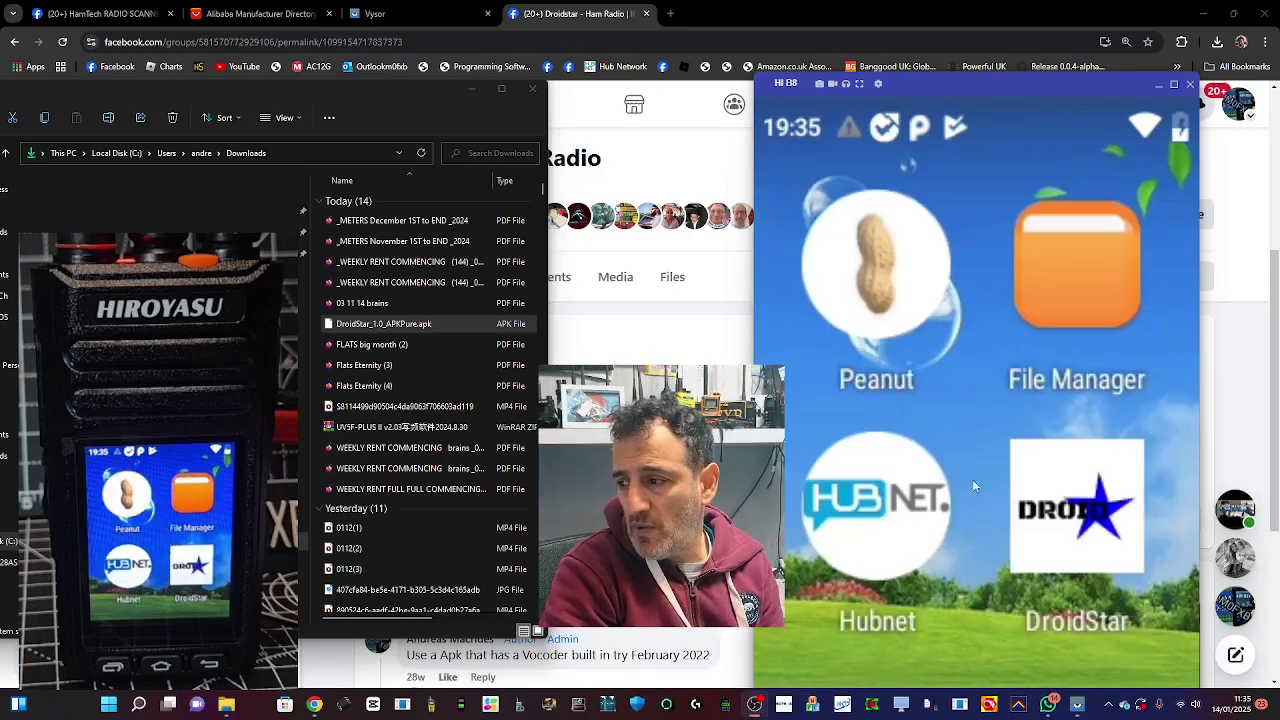
{"action": "left_click", "coordinate": [1061, 514]}
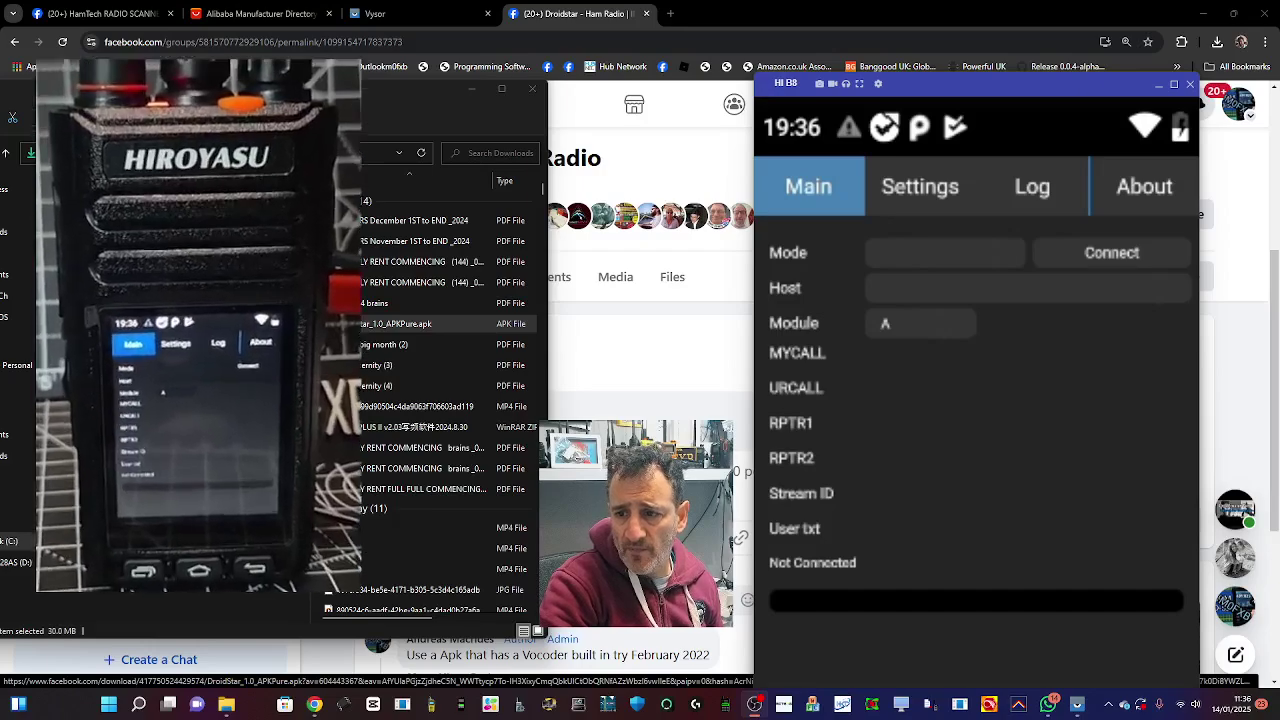
Minimise Downloads and enter callsign M0FXB and DMR ID 2341437 in DroidStar's settings.
{"action": "left_click", "coordinate": [474, 92]}
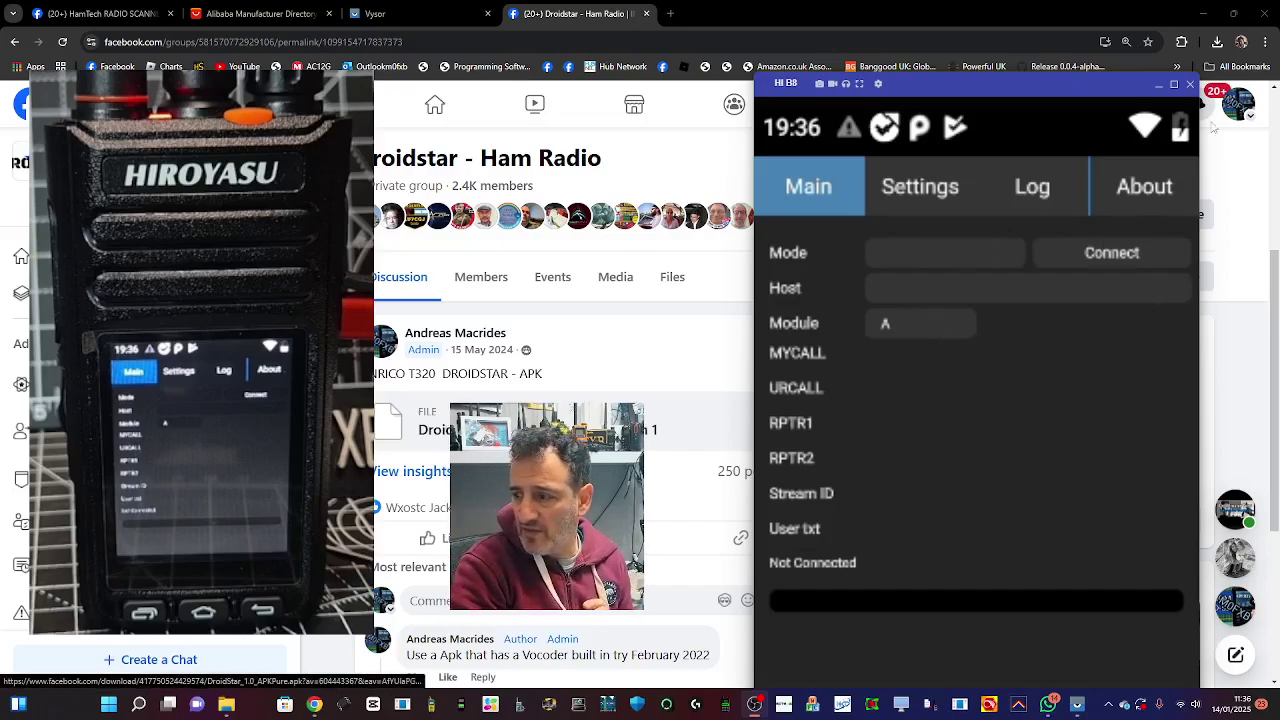
{"action": "left_click", "coordinate": [925, 189]}
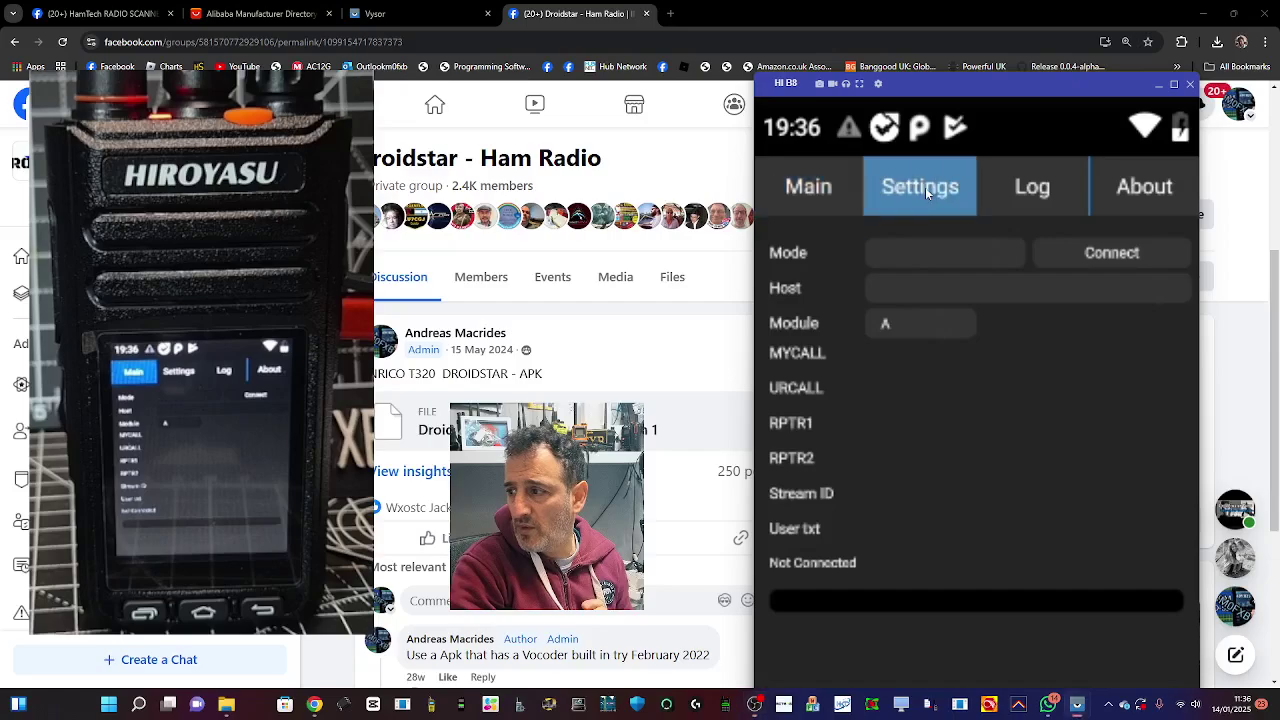
{"action": "left_click", "coordinate": [948, 258]}
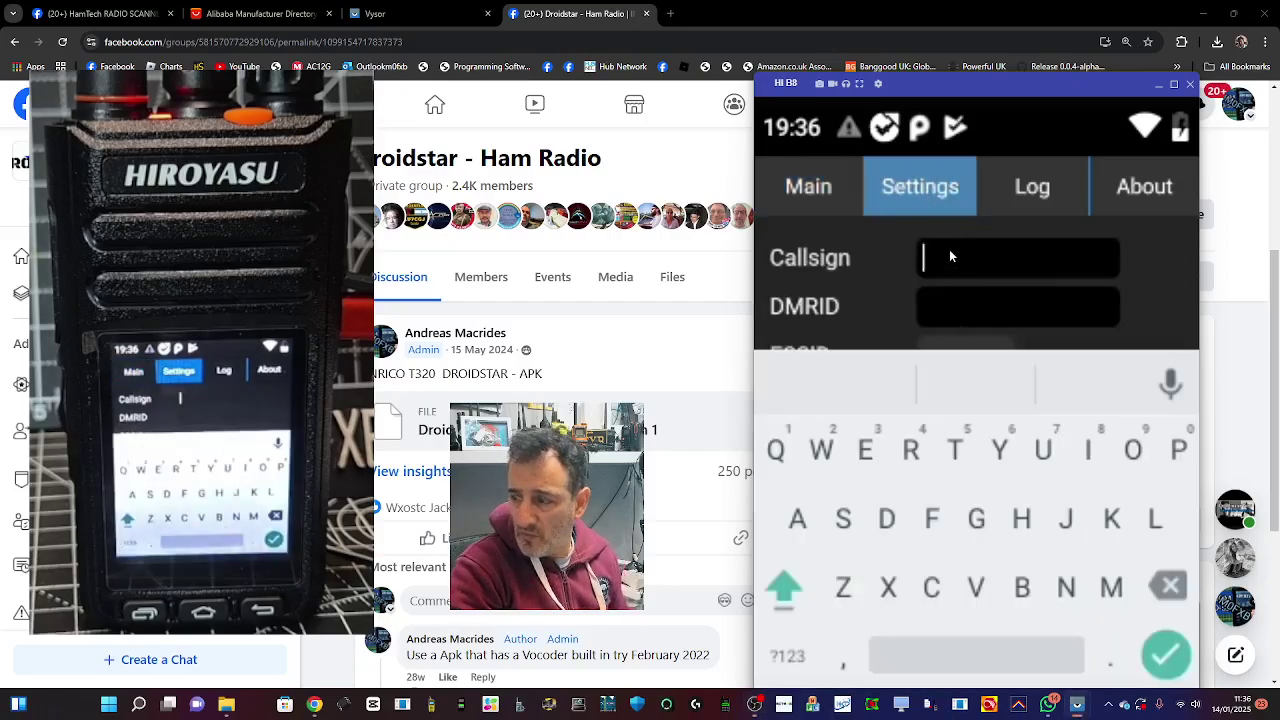
{"action": "type", "text": "M0"}
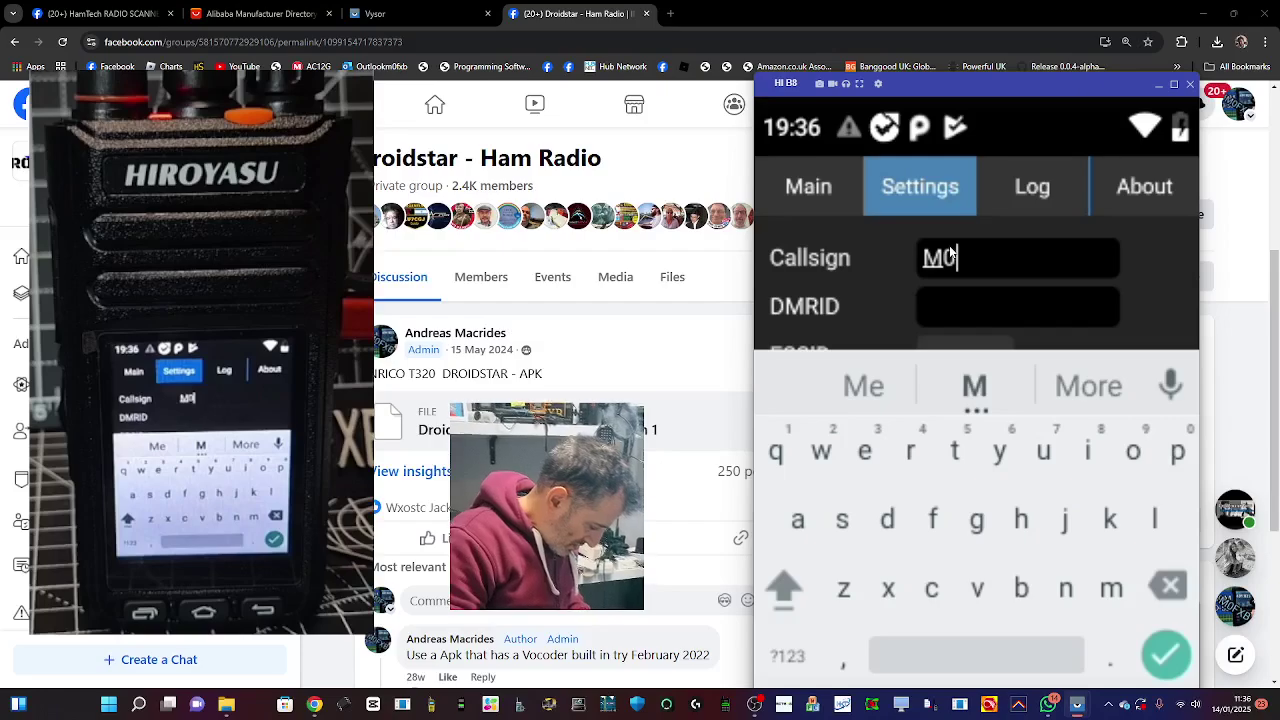
{"action": "type", "text": "FXB"}
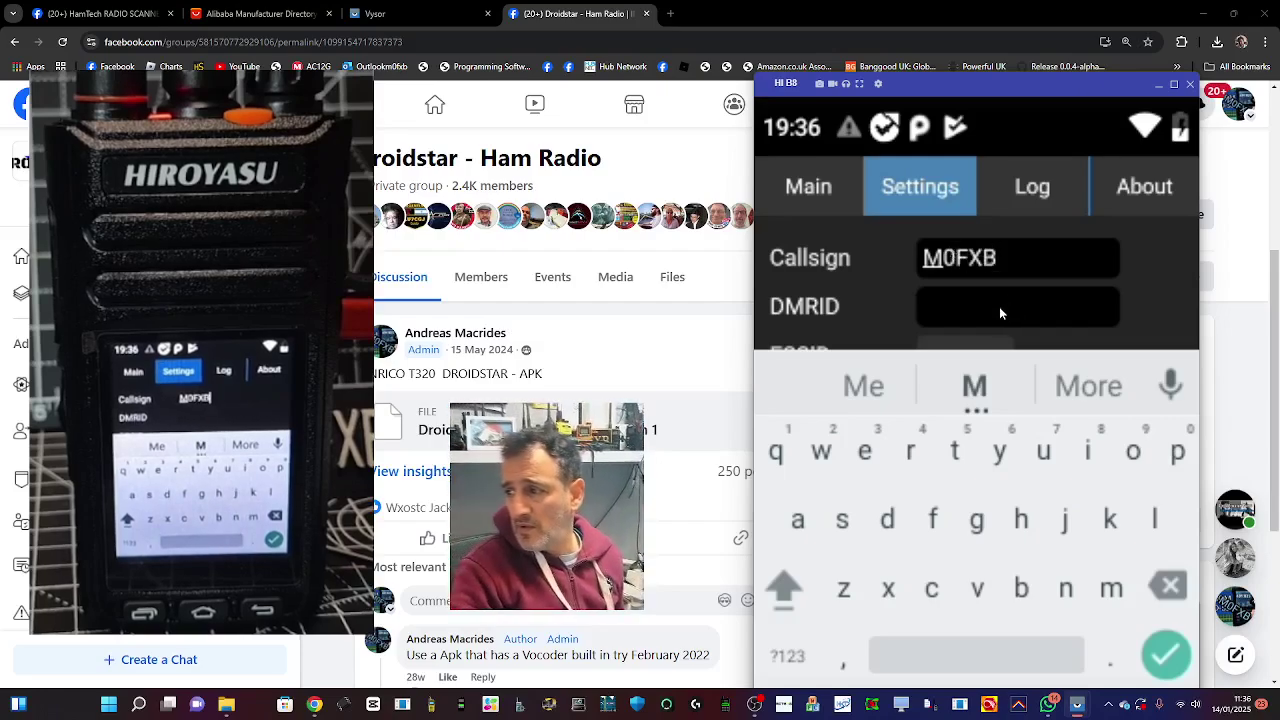
{"action": "left_click", "coordinate": [999, 306]}
{"action": "type", "text": "234"}
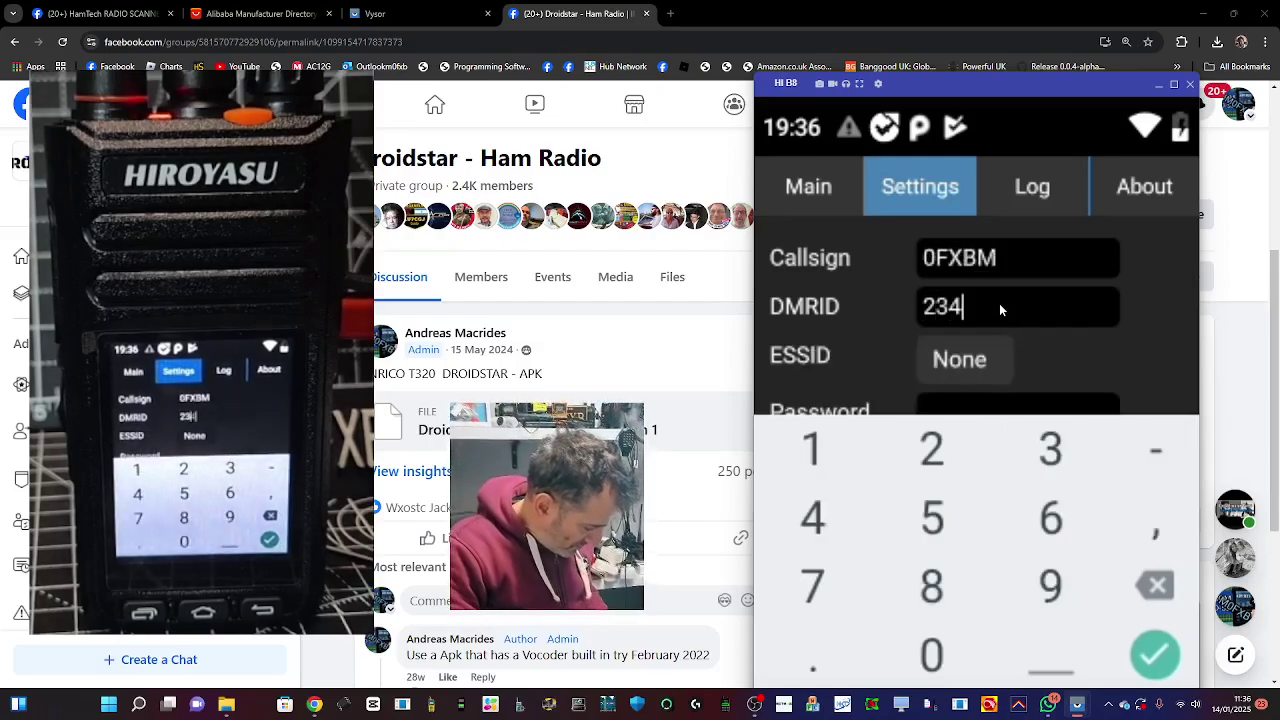
{"action": "type", "text": "1437"}
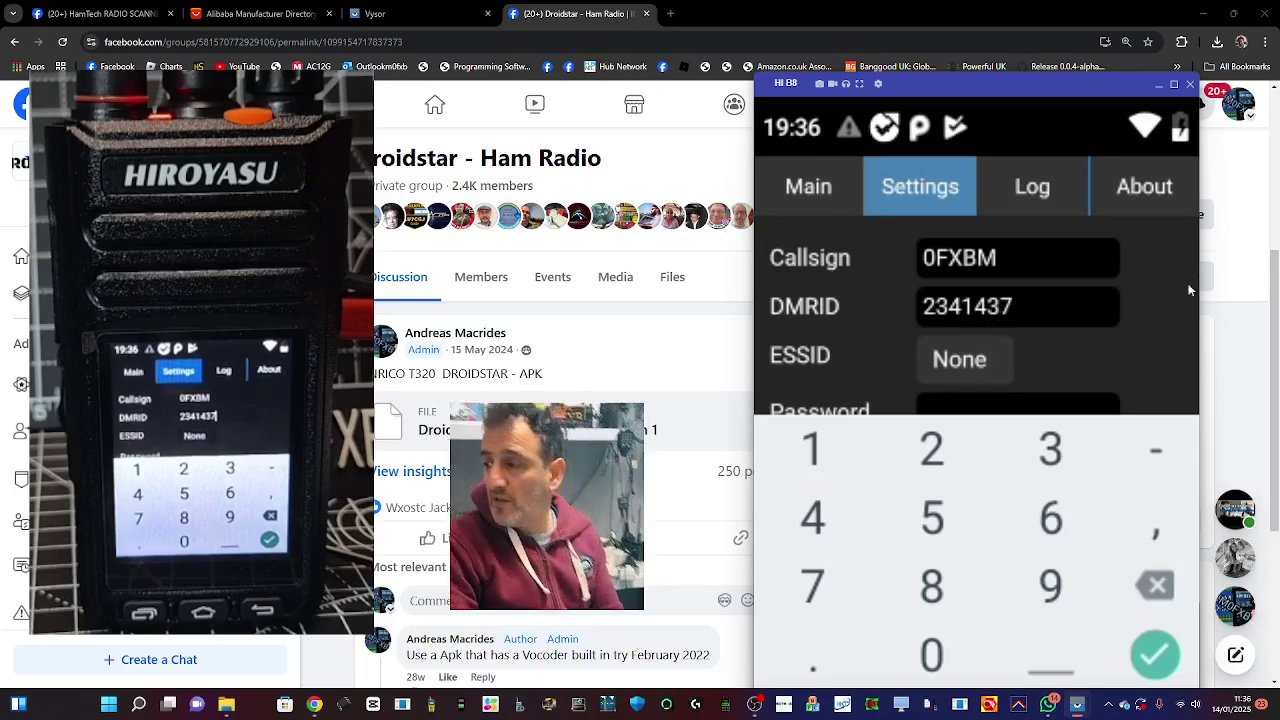
{"action": "scroll", "coordinate": [1120, 294], "scroll_direction": "down", "scroll_amount": 1}
{"action": "scroll", "coordinate": [1120, 294], "scroll_direction": "down", "scroll_amount": 4}
{"action": "scroll", "coordinate": [1118, 296], "scroll_direction": "down", "scroll_amount": 2}
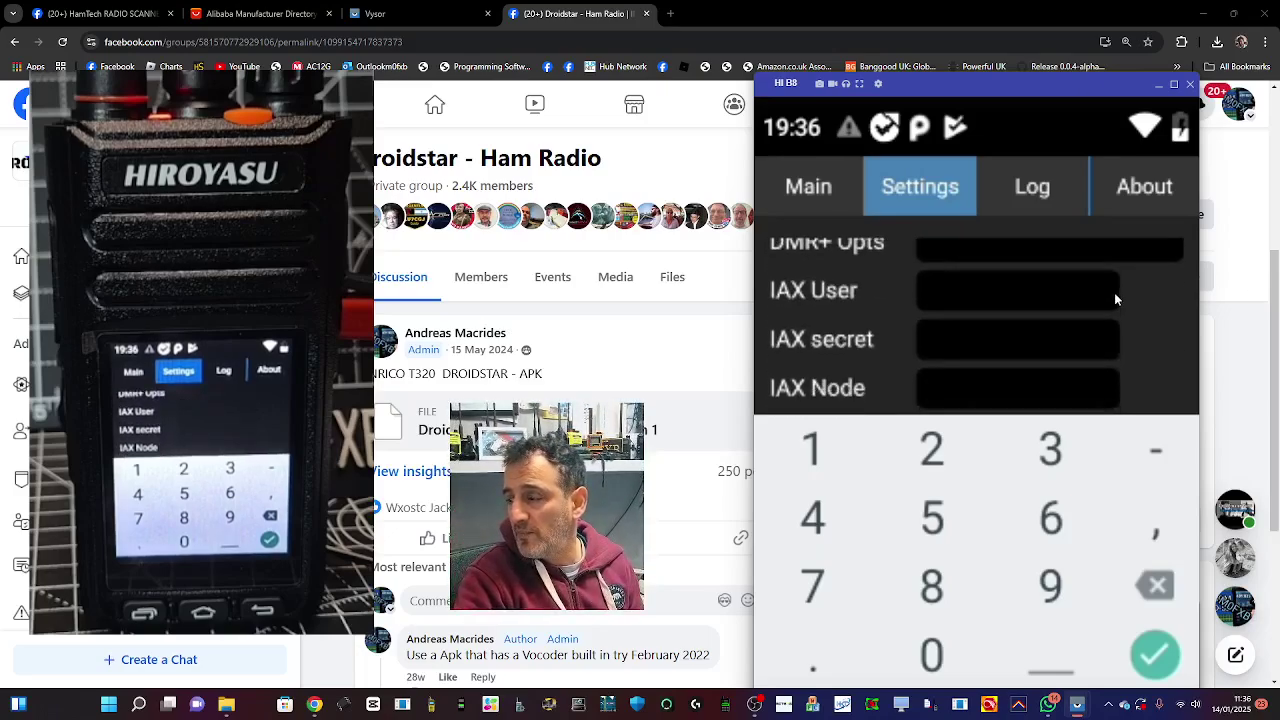
{"action": "scroll", "coordinate": [1112, 284], "scroll_direction": "up", "scroll_amount": 5}
{"action": "scroll", "coordinate": [1110, 284], "scroll_direction": "down", "scroll_amount": 1}
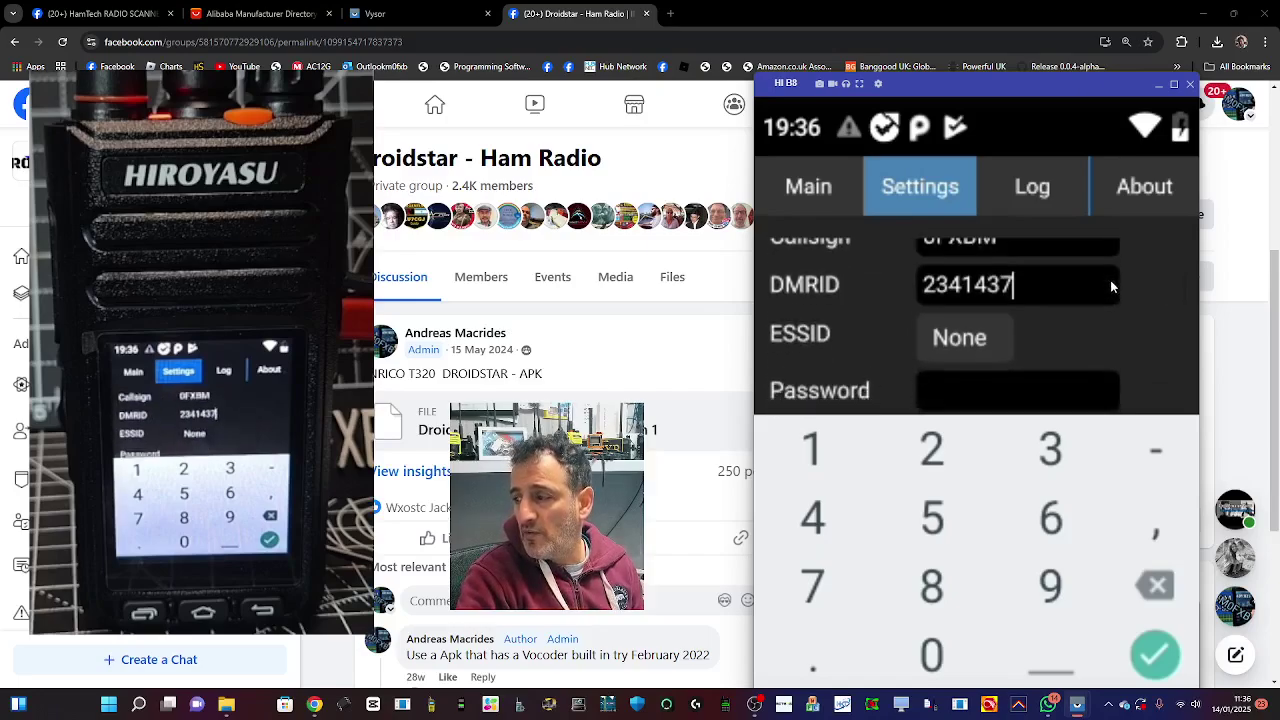
{"action": "scroll", "coordinate": [1110, 284], "scroll_direction": "down", "scroll_amount": 3}
Set DroidStar's mode to DMR on the Main page.
{"action": "left_click", "coordinate": [812, 196]}
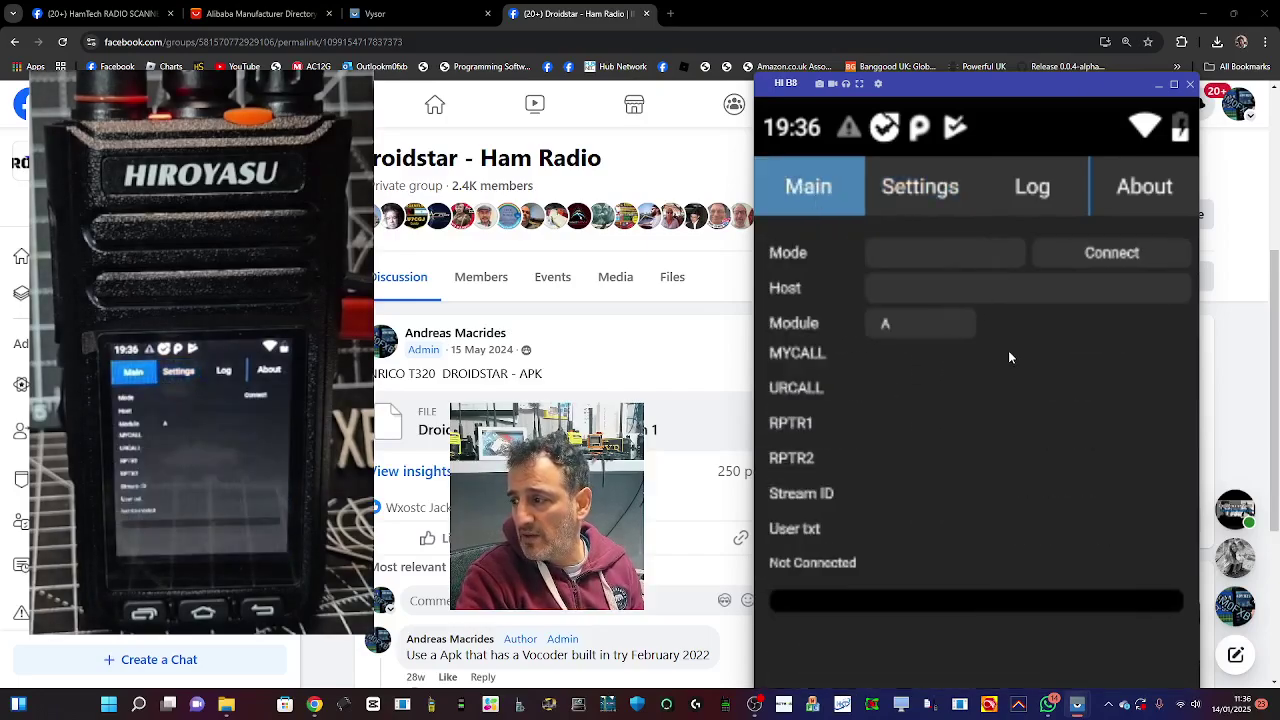
{"action": "left_click", "coordinate": [908, 257]}
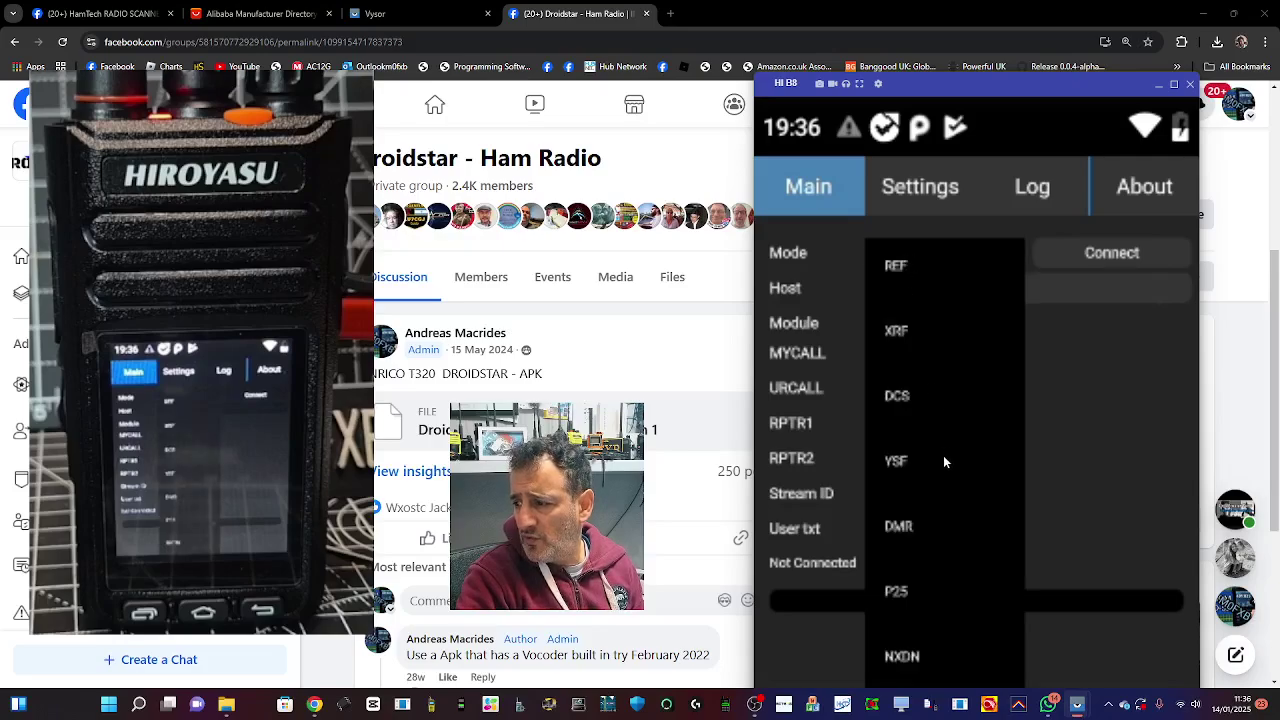
{"action": "left_click", "coordinate": [921, 524]}
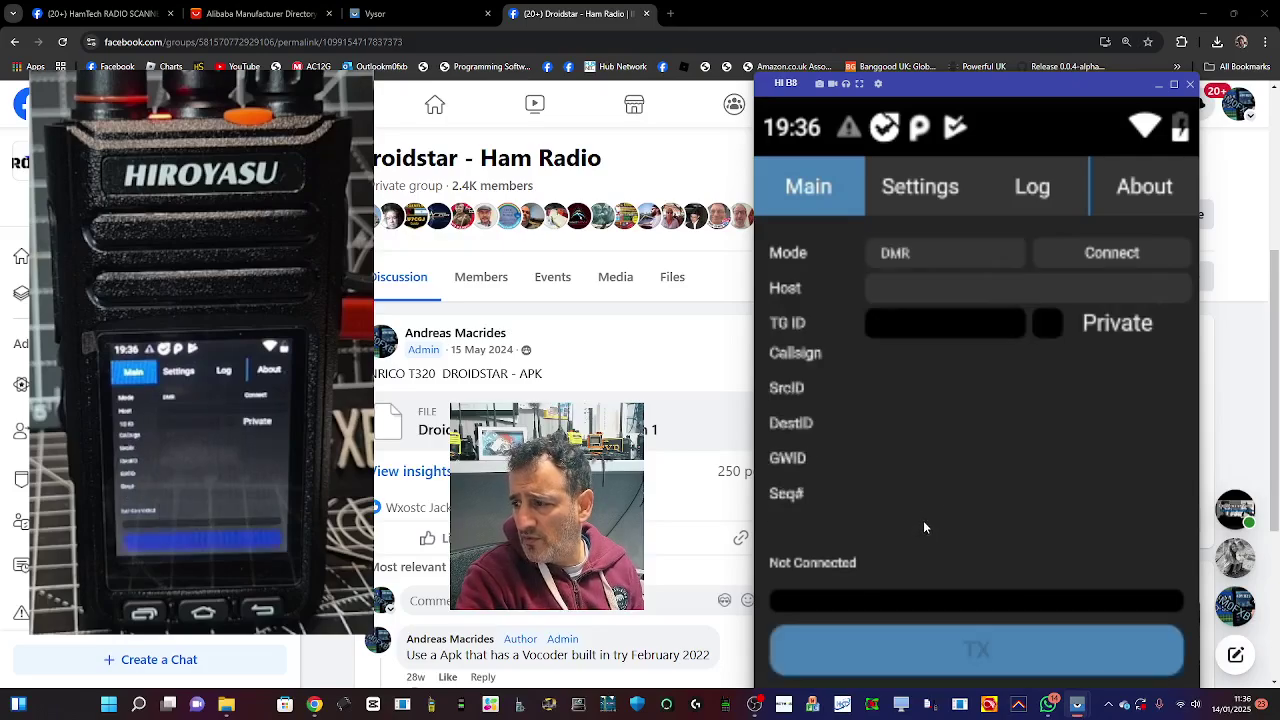
Choose host BM_2341_United_Kingdom and enter talkgroup 91.
{"action": "left_click", "coordinate": [984, 290]}
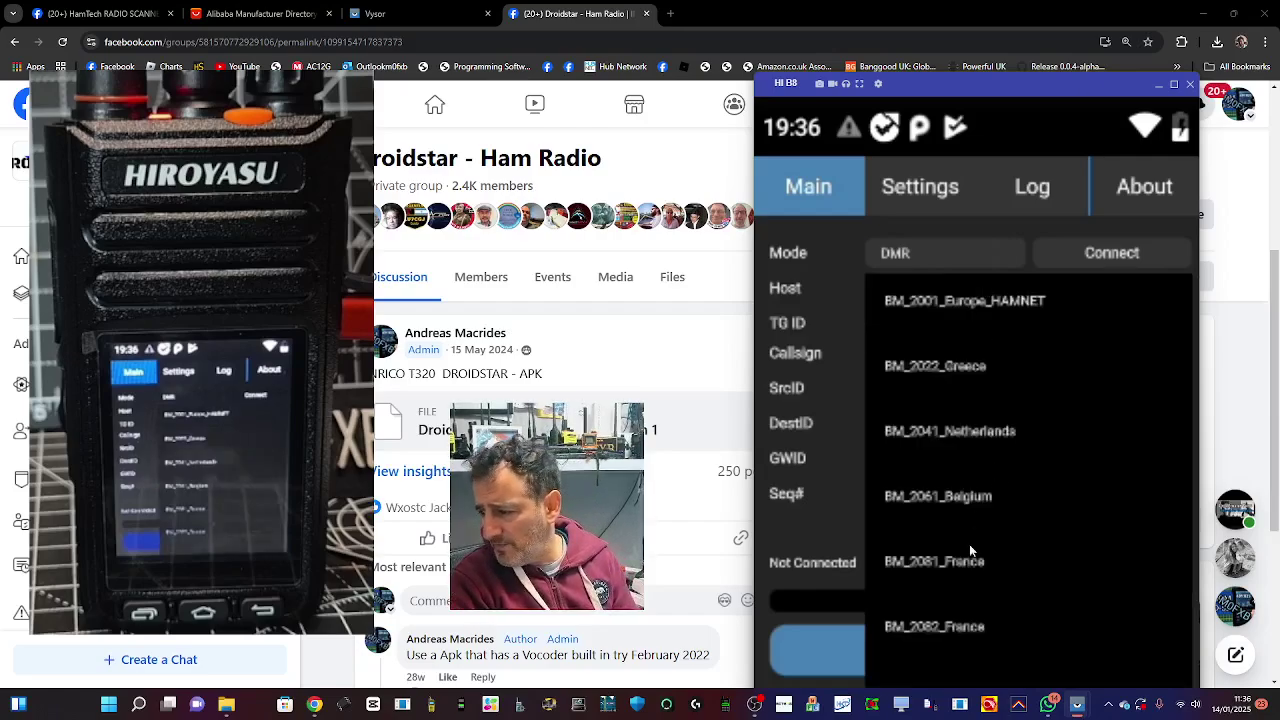
{"action": "scroll", "coordinate": [971, 544], "scroll_direction": "down", "scroll_amount": 5}
{"action": "scroll", "coordinate": [971, 544], "scroll_direction": "down", "scroll_amount": 3}
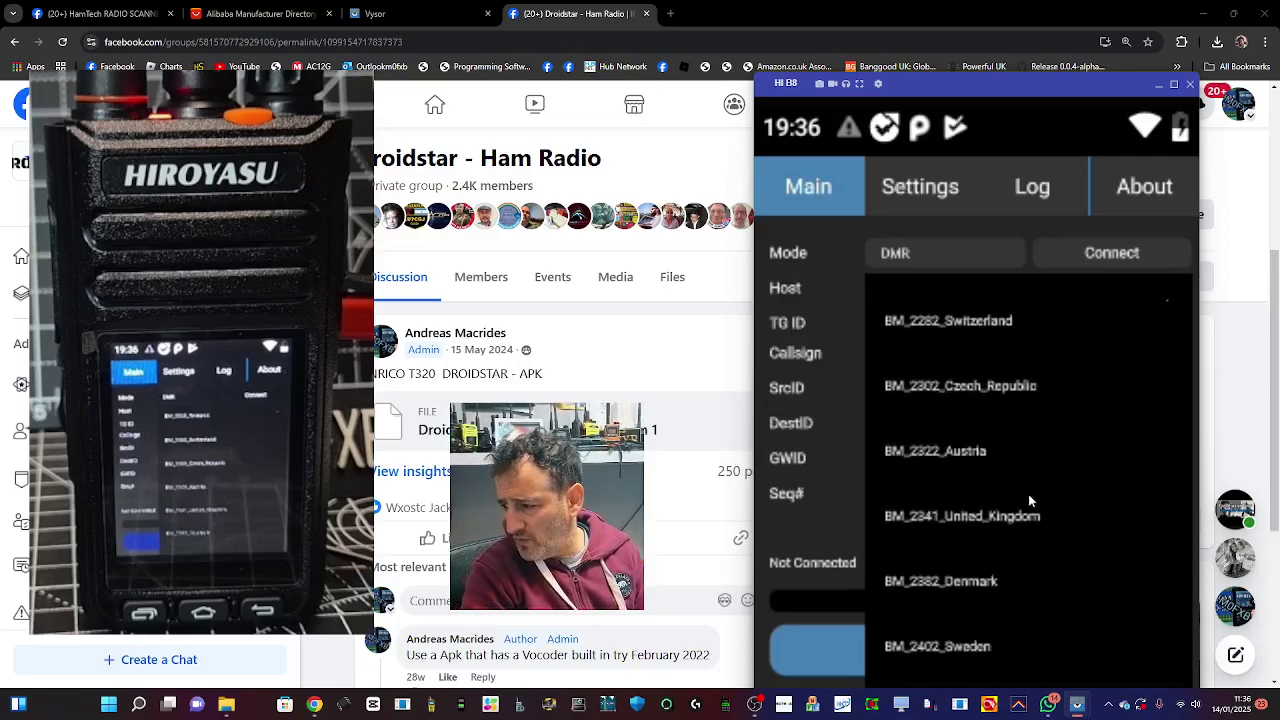
{"action": "left_click", "coordinate": [1020, 517]}
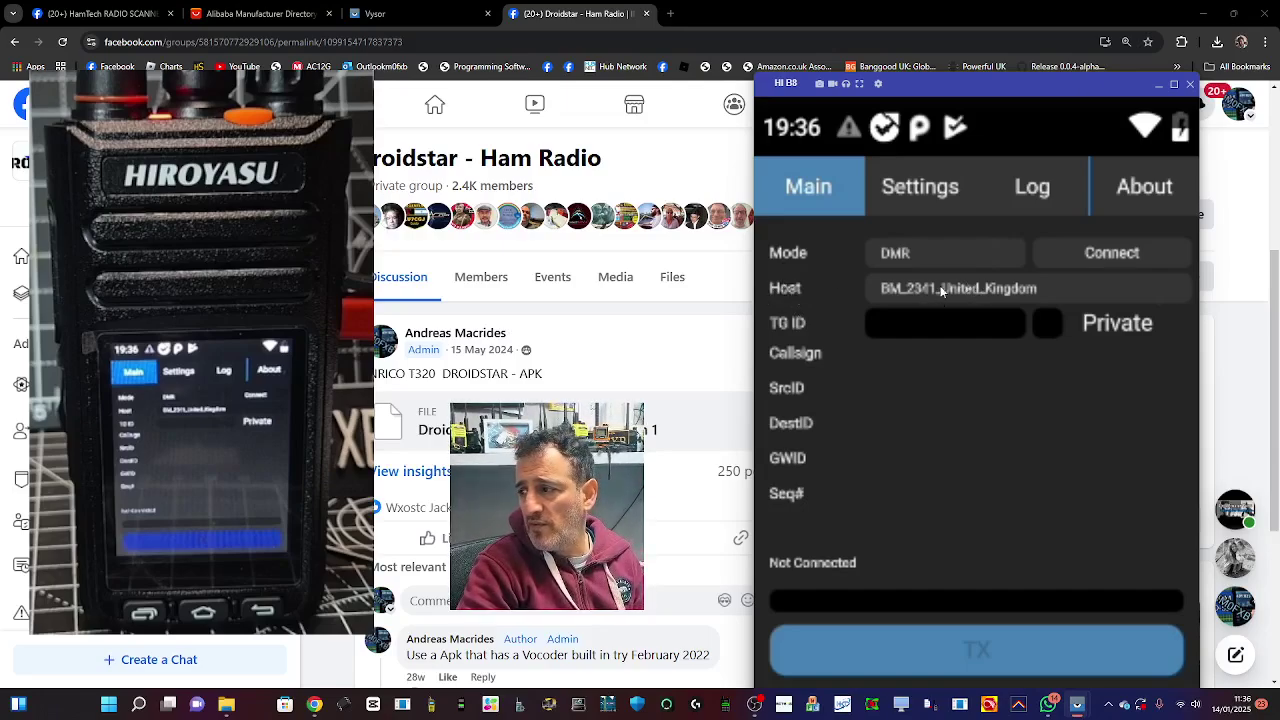
{"action": "left_click", "coordinate": [924, 325]}
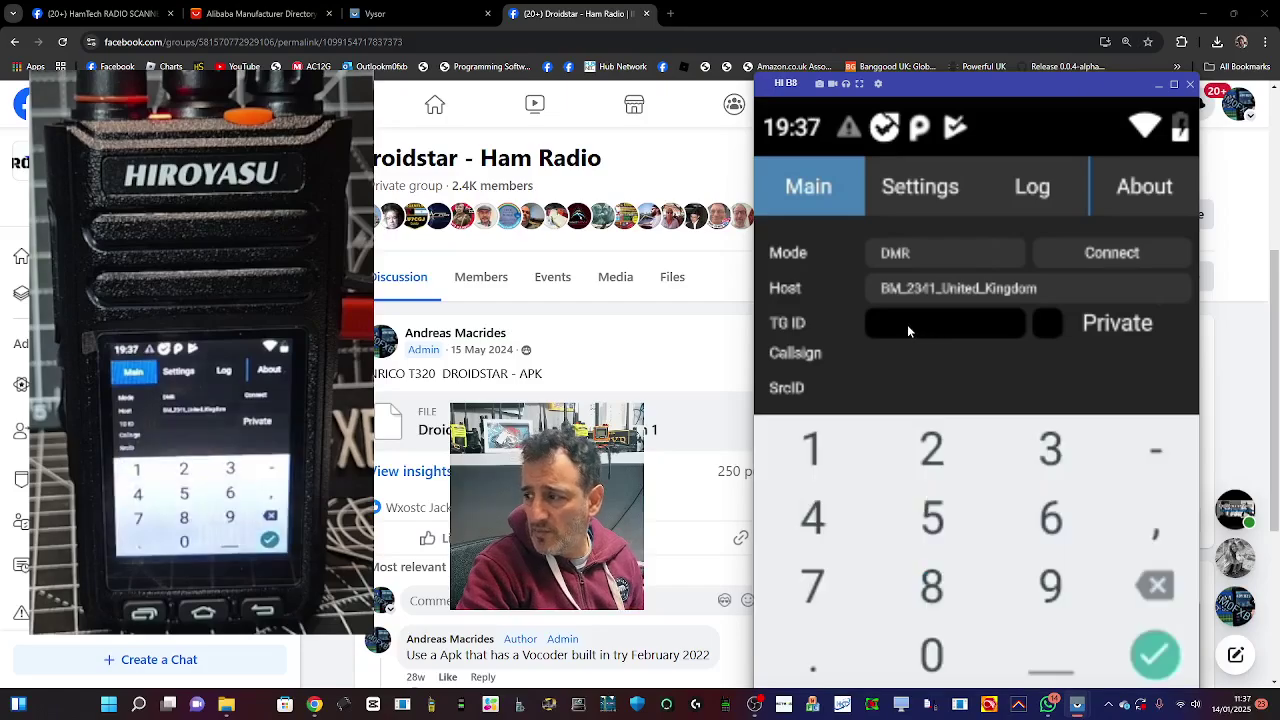
{"action": "left_click", "coordinate": [1049, 582]}
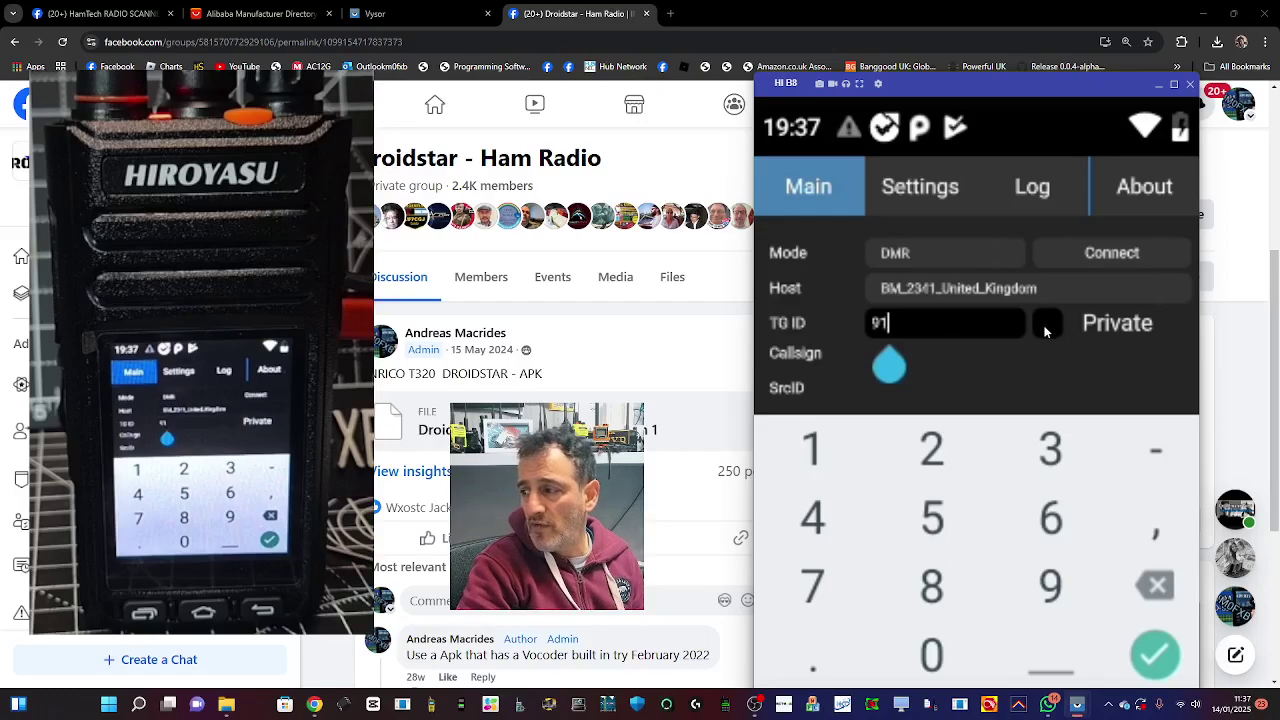
Paste the hotspot password into DroidStar's Settings and confirm it.
{"action": "left_click", "coordinate": [928, 189]}
{"action": "scroll", "coordinate": [960, 338], "scroll_direction": "down", "scroll_amount": 5}
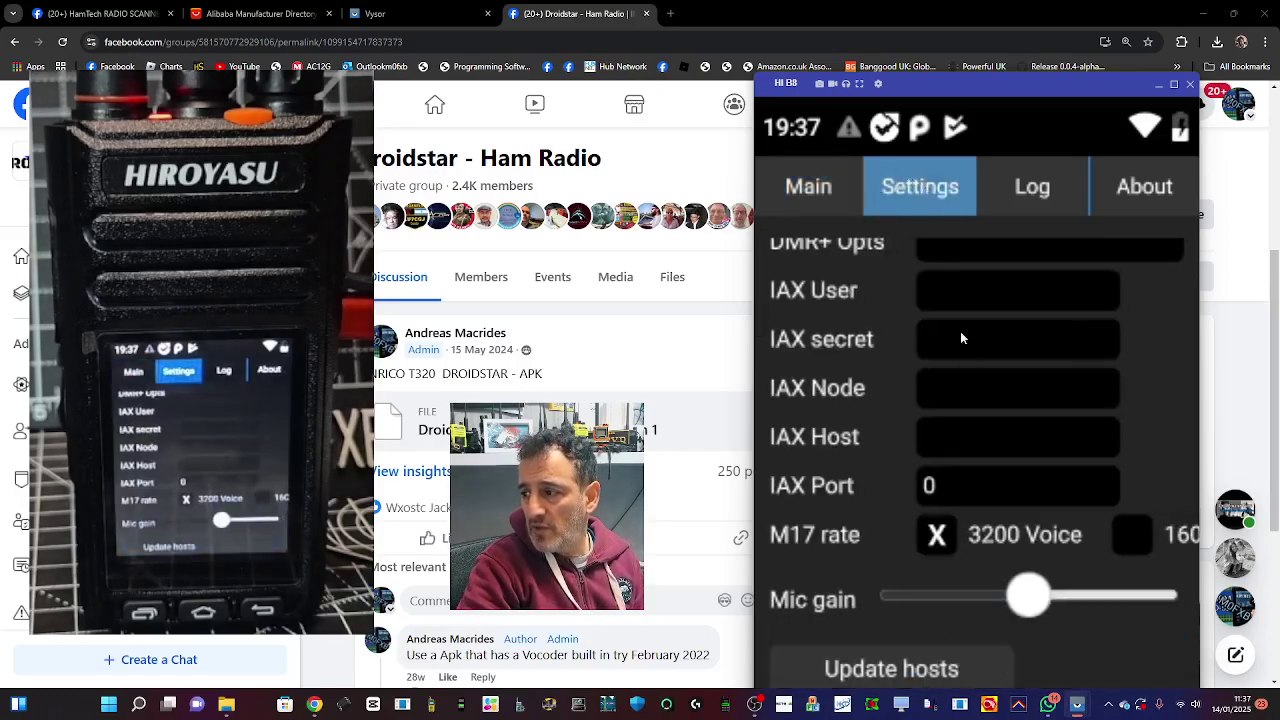
{"action": "scroll", "coordinate": [1032, 377], "scroll_direction": "up", "scroll_amount": 5}
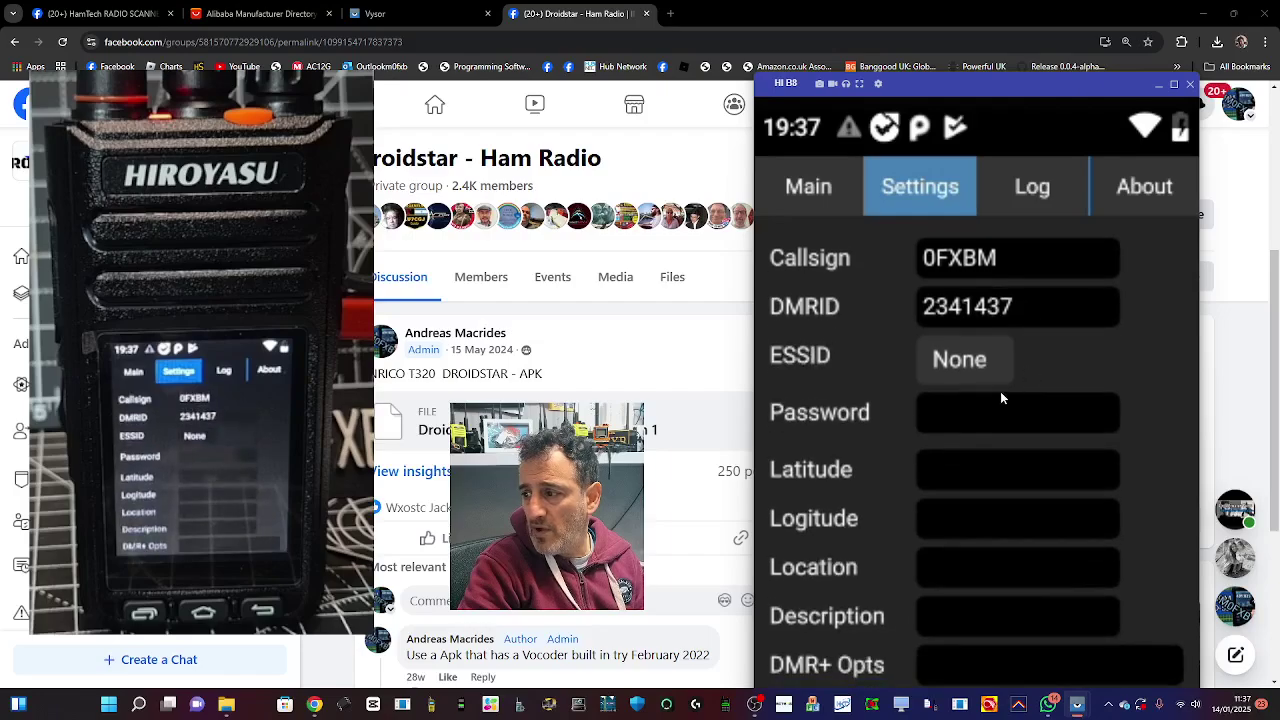
{"action": "left_click", "coordinate": [1017, 412]}
{"action": "key", "text": "ctrl+v"}
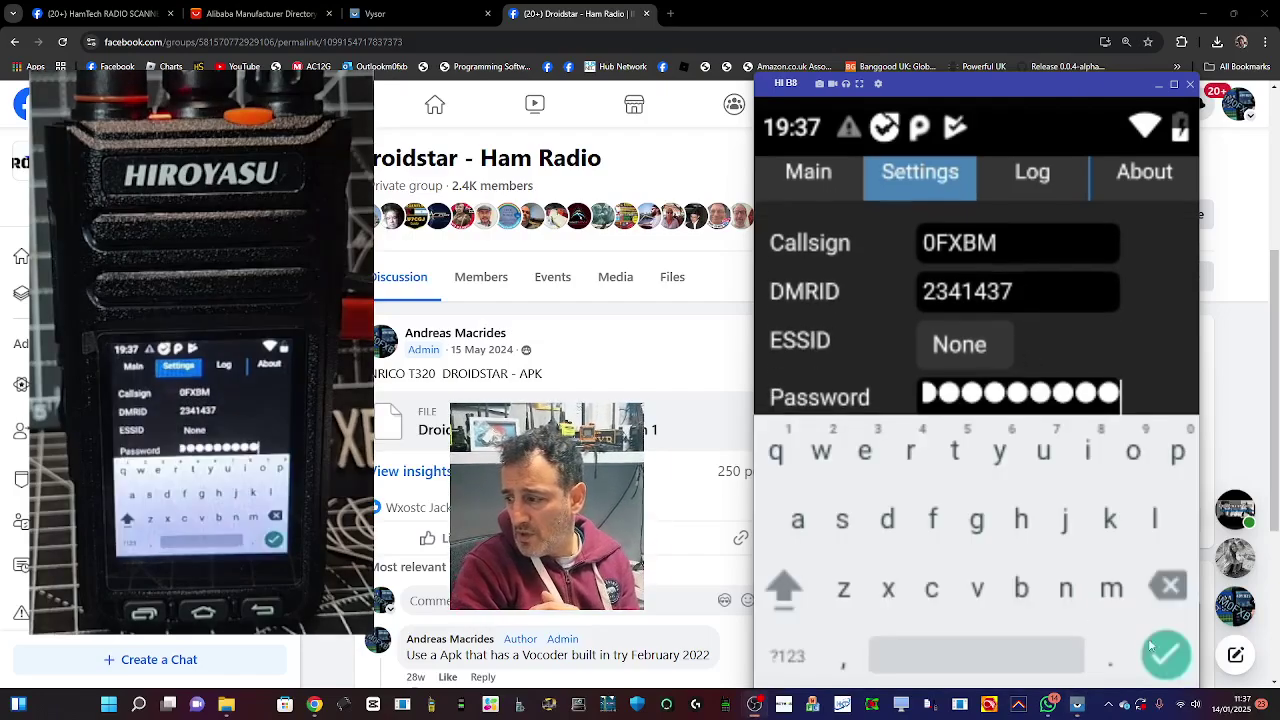
{"action": "key", "text": "Return"}
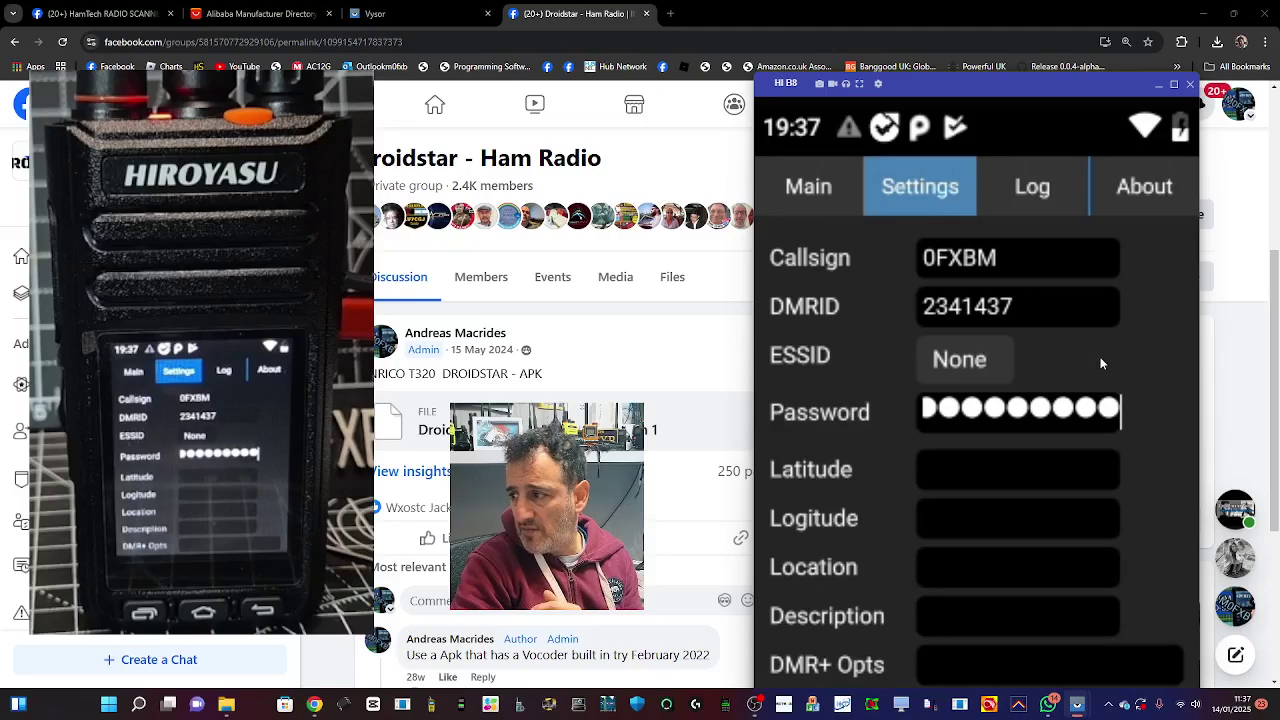
Connect to BM_2341_United_Kingdom on talkgroup 91 from the Main page.
{"action": "scroll", "coordinate": [1100, 357], "scroll_direction": "down", "scroll_amount": 2}
{"action": "scroll", "coordinate": [1102, 364], "scroll_direction": "down", "scroll_amount": 3}
{"action": "left_click", "coordinate": [820, 197]}
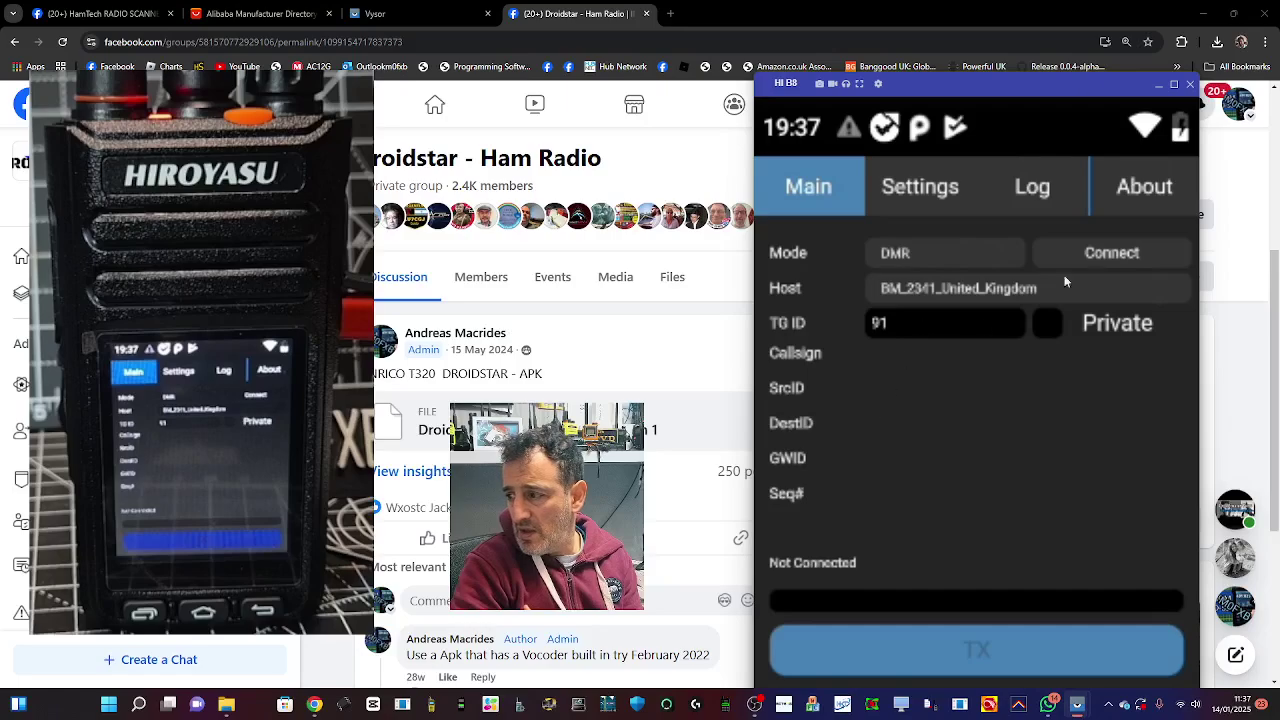
{"action": "left_click", "coordinate": [1112, 257]}
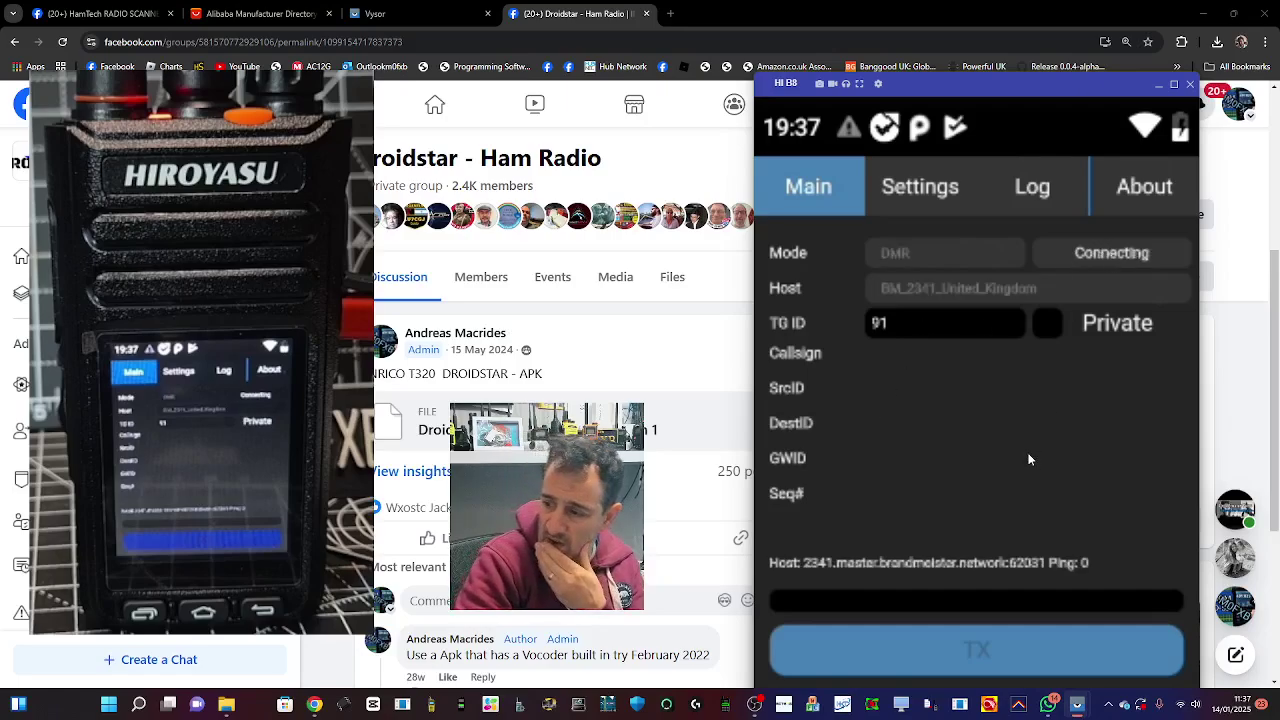